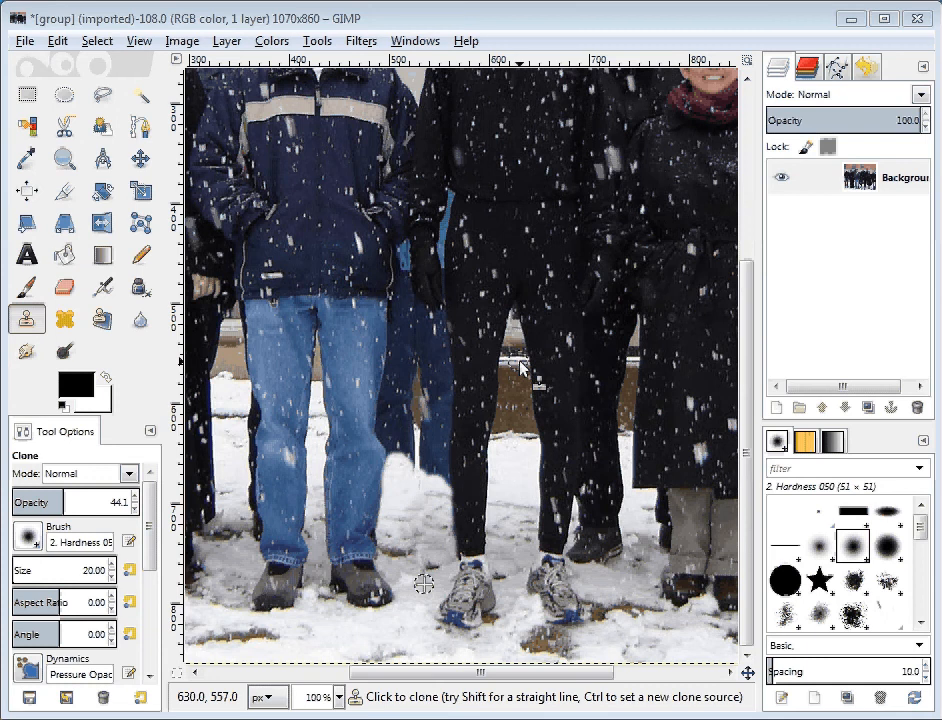
Set the Clone tool's source on the wall's white horizontal stripe between the legs in black trousers
{"action": "key", "text": "shift"}
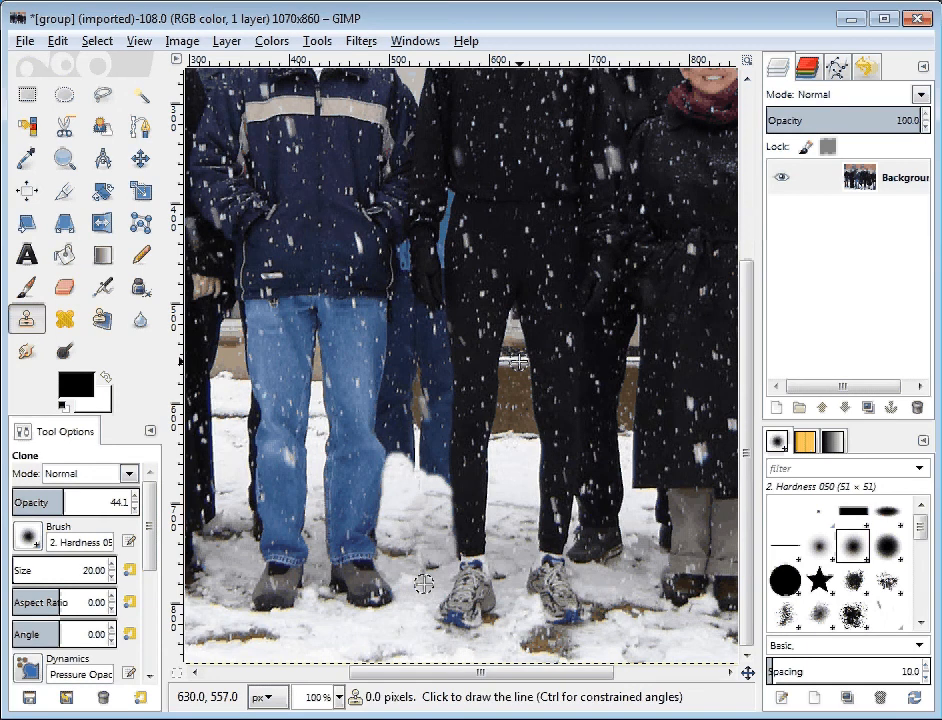
{"action": "scroll", "coordinate": [518, 362], "scroll_direction": "up", "scroll_amount": 3}
{"action": "key", "text": "ctrl"}
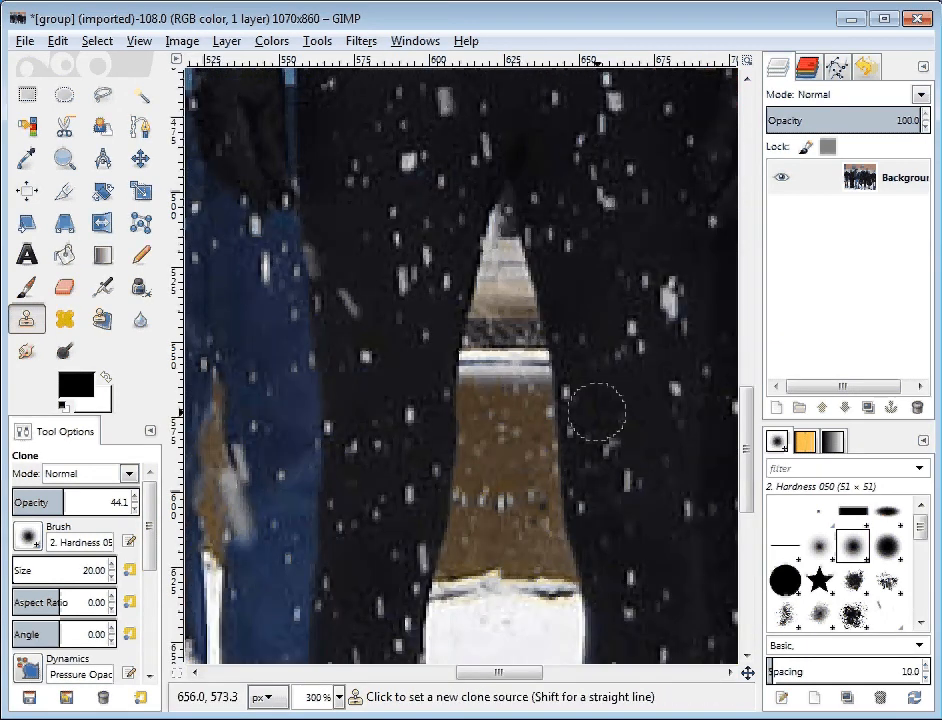
{"action": "left_click", "coordinate": [597, 412], "text": "ctrl"}
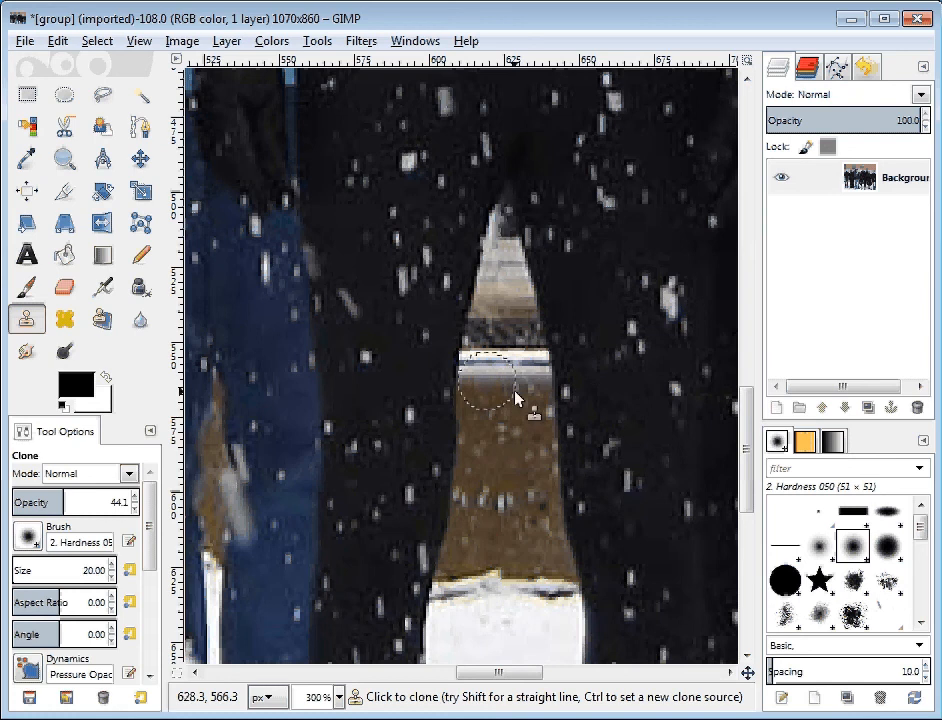
{"action": "left_click_drag", "start_coordinate": [505, 673], "coordinate": [488, 676]}
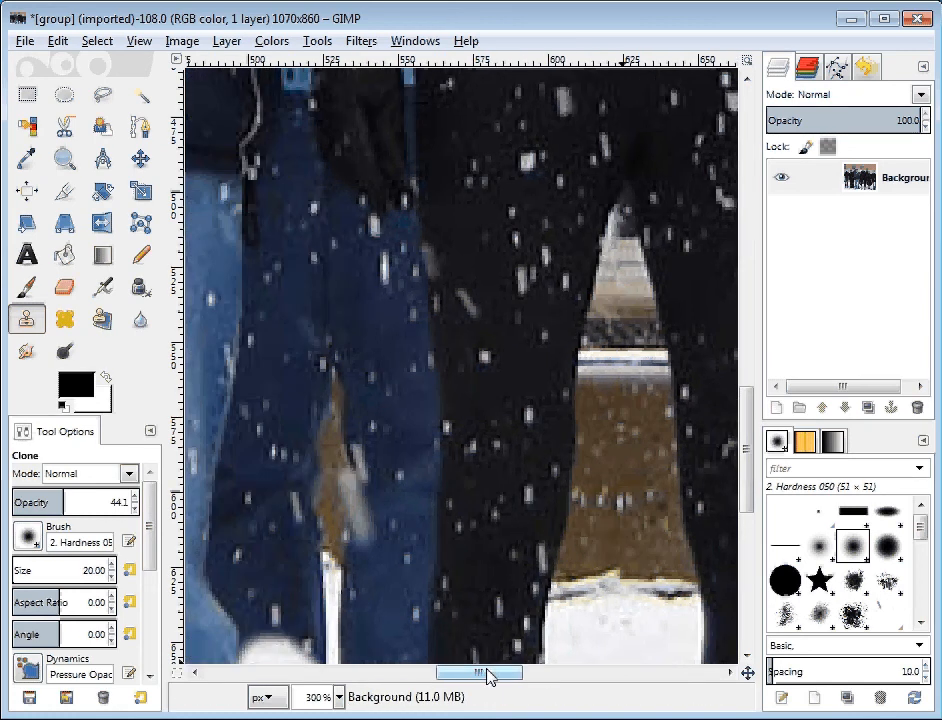
{"action": "left_click", "coordinate": [643, 364], "text": "ctrl"}
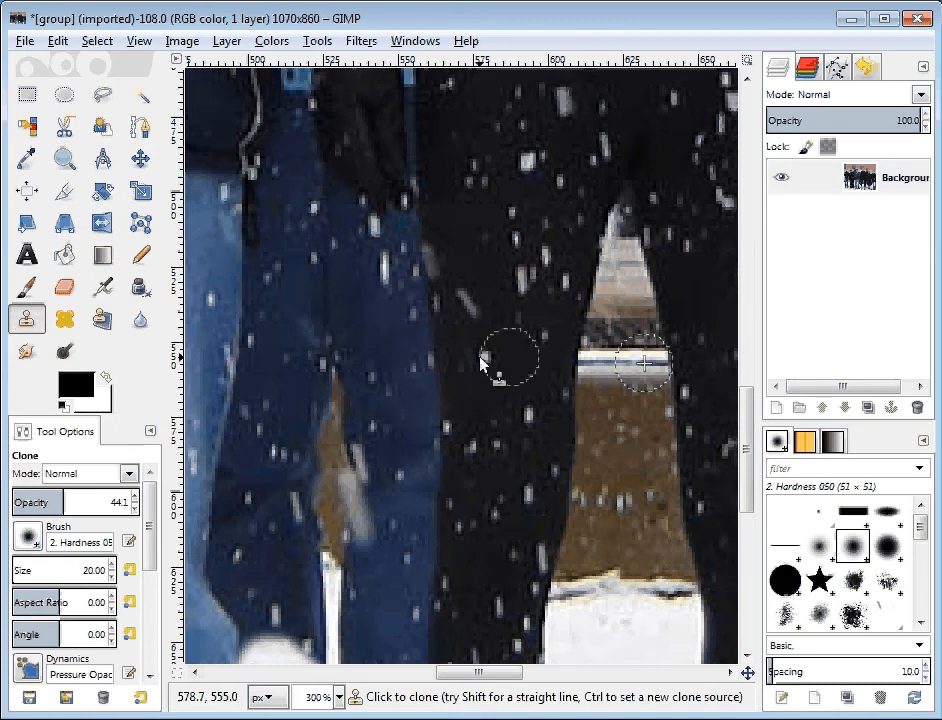
Try cloning the white stripe across the dark blue trouser leg with the soft, semi-transparent brush
{"action": "left_click", "coordinate": [400, 370]}
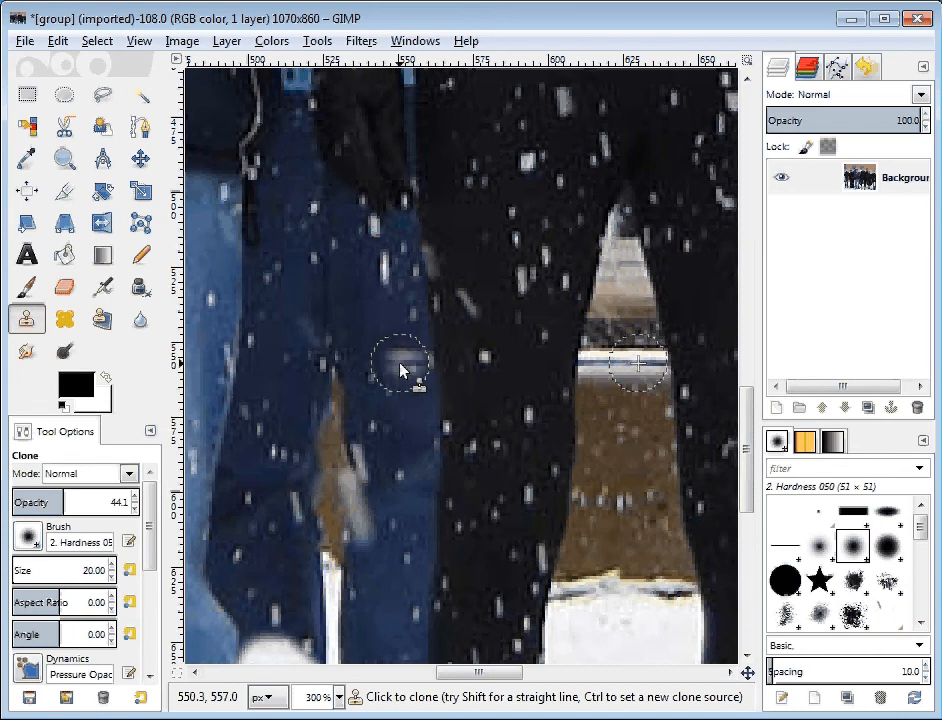
{"action": "mouse_move", "coordinate": [400, 370]}
{"action": "left_mouse_down"}
{"action": "mouse_move", "coordinate": [414, 370]}
{"action": "mouse_move", "coordinate": [377, 370]}
{"action": "left_mouse_up"}
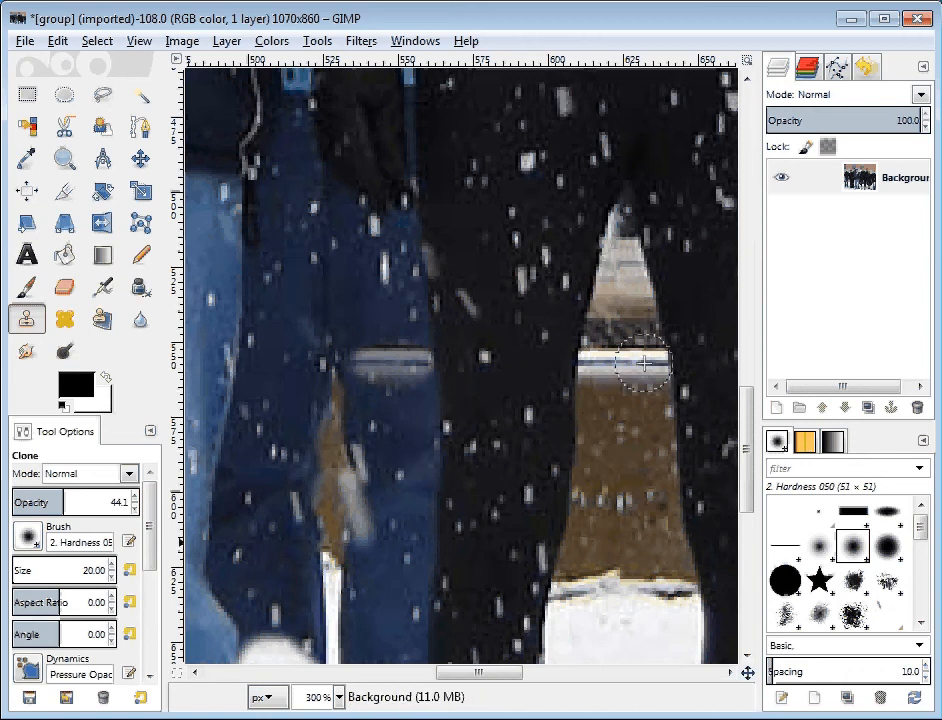
{"action": "key", "text": "ctrl+z"}
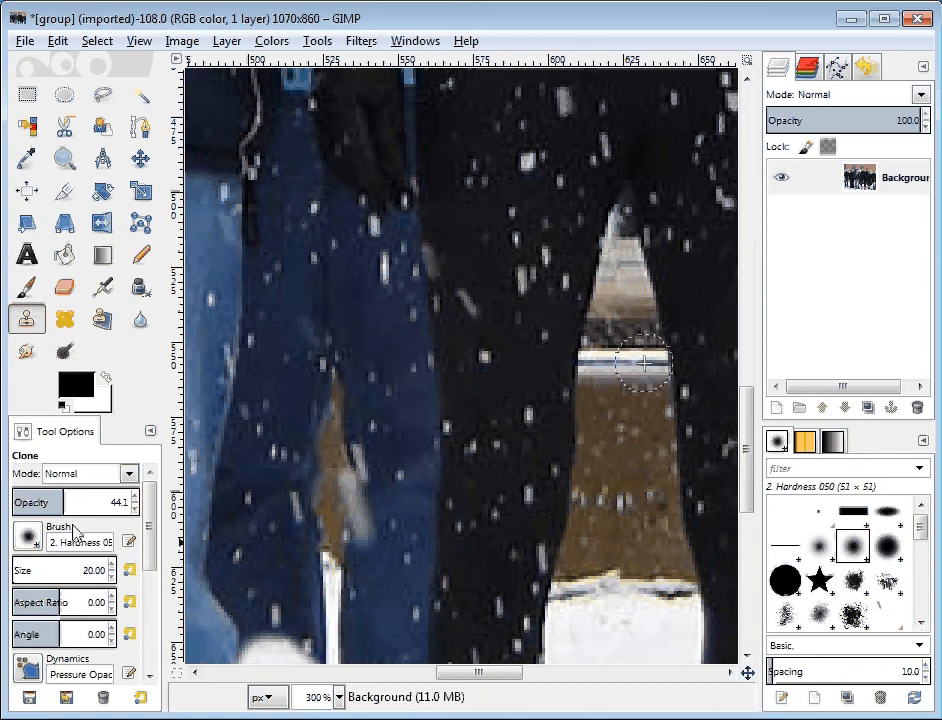
Set the clone brush to 100 opacity and choose the 2. Hardness 100 brush
{"action": "left_click_drag", "start_coordinate": [95, 502], "coordinate": [146, 505]}
{"action": "left_click", "coordinate": [79, 505]}
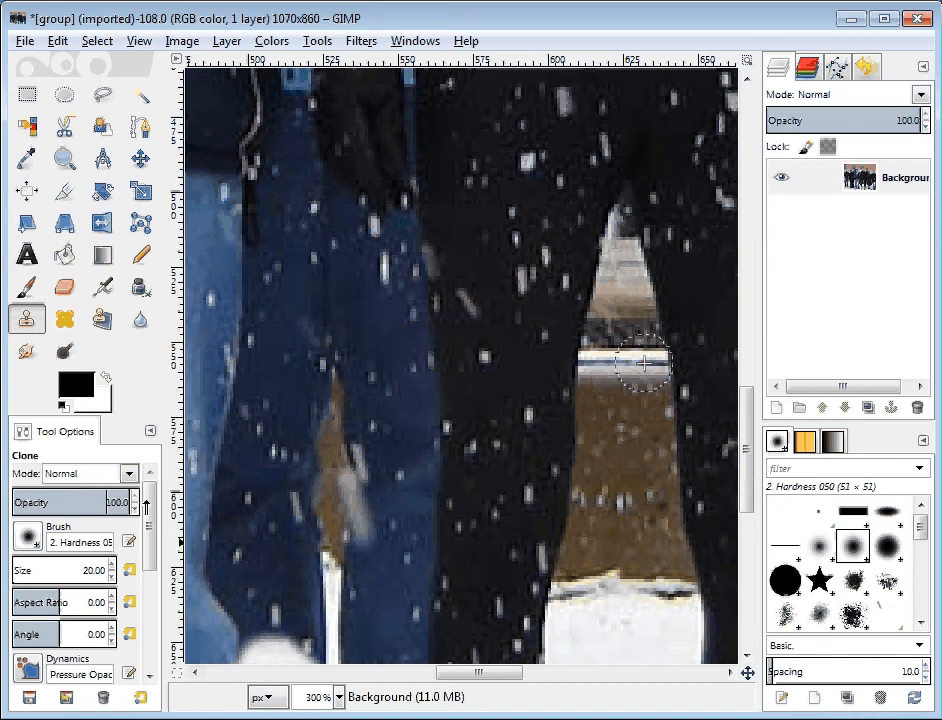
{"action": "left_click", "coordinate": [30, 540]}
{"action": "left_click", "coordinate": [84, 268]}
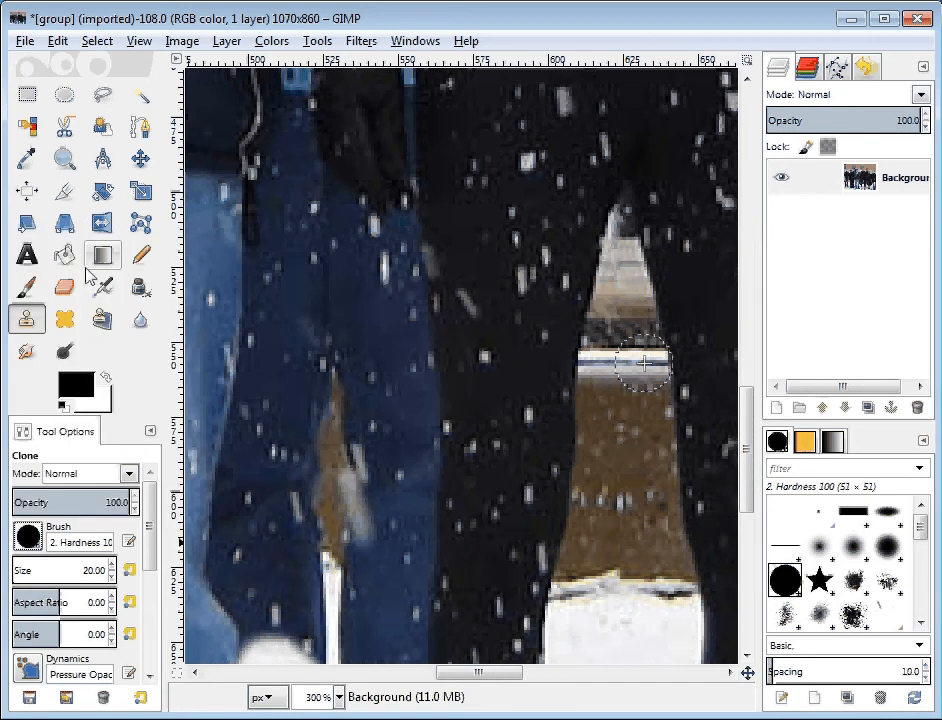
Clone the white stripe and the wall just above and below it over the dark blue leg beside the black trousers
{"action": "left_click", "coordinate": [408, 368]}
{"action": "left_click_drag", "start_coordinate": [408, 368], "coordinate": [380, 368]}
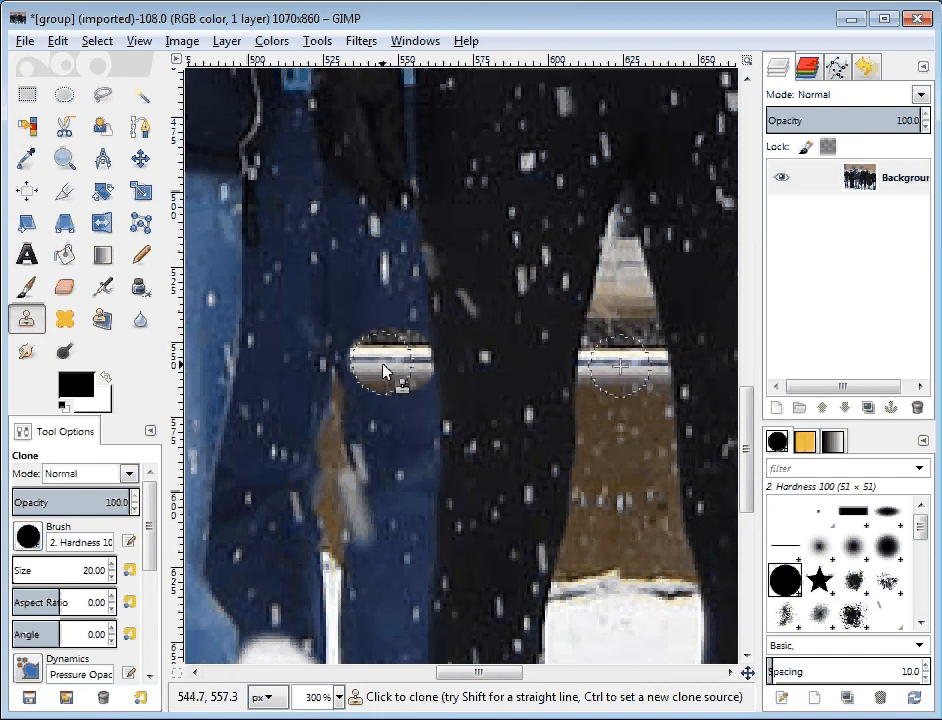
{"action": "left_click_drag", "start_coordinate": [386, 368], "coordinate": [372, 368]}
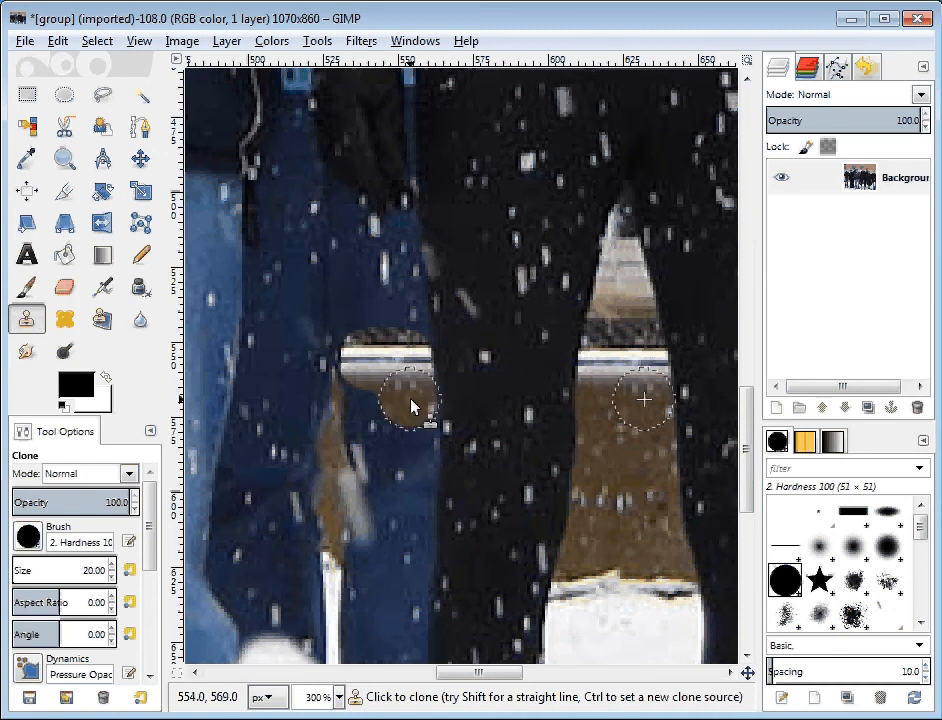
{"action": "left_click_drag", "start_coordinate": [412, 406], "coordinate": [412, 467]}
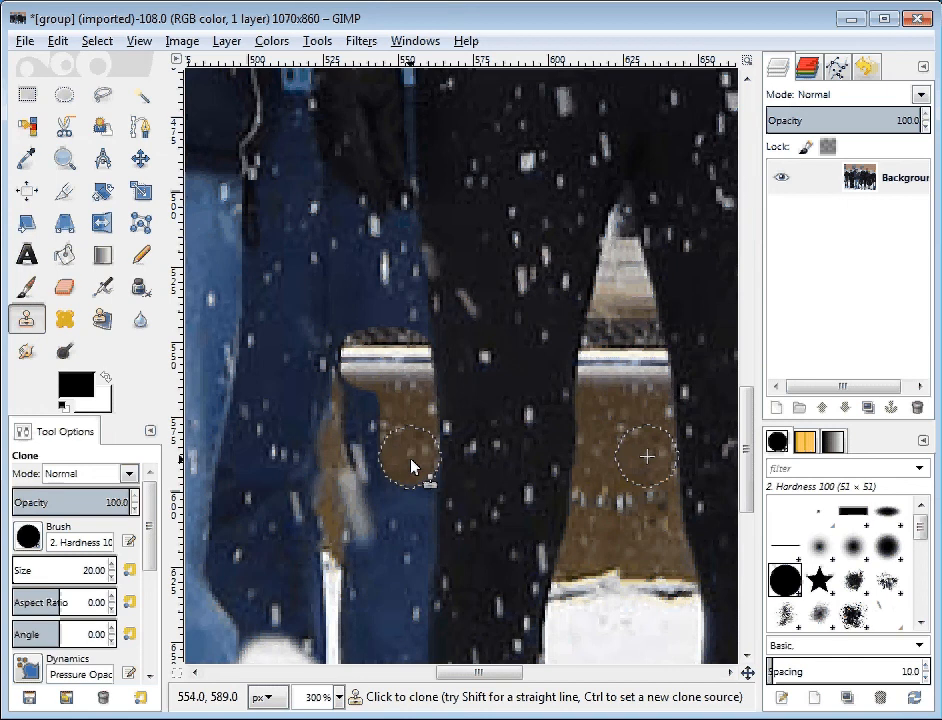
{"action": "mouse_move", "coordinate": [407, 366]}
{"action": "left_mouse_down"}
{"action": "mouse_move", "coordinate": [402, 294]}
{"action": "mouse_move", "coordinate": [370, 322]}
{"action": "left_mouse_up"}
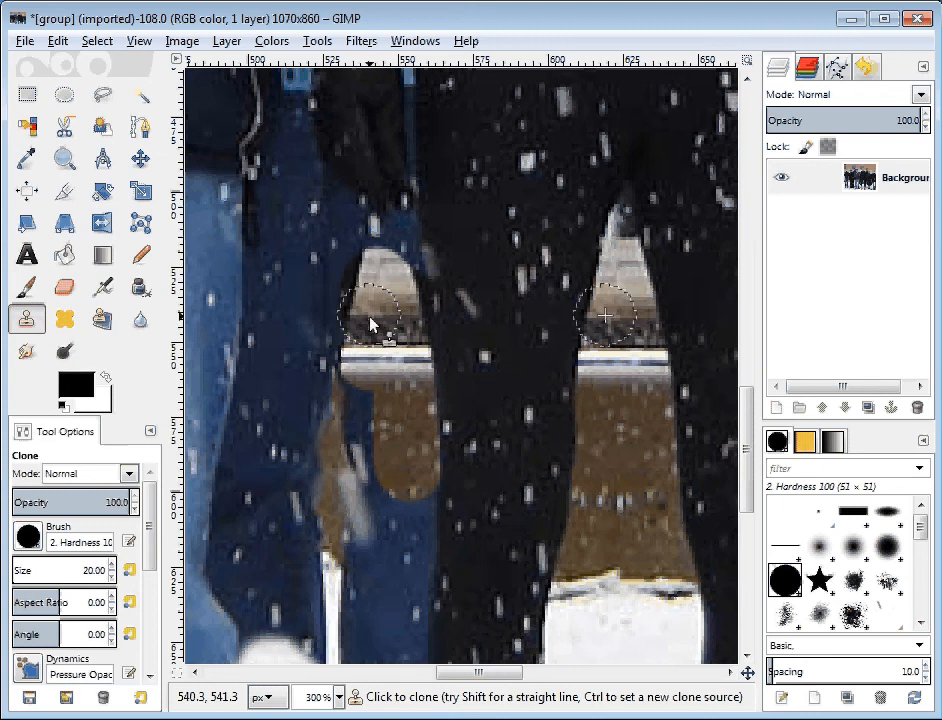
Extend the cloned brown wall down to the snow line, covering the inner part of the dark blue leg
{"action": "mouse_move", "coordinate": [378, 399]}
{"action": "left_mouse_down"}
{"action": "mouse_move", "coordinate": [370, 381]}
{"action": "mouse_move", "coordinate": [381, 490]}
{"action": "mouse_move", "coordinate": [405, 497]}
{"action": "mouse_move", "coordinate": [410, 578]}
{"action": "mouse_move", "coordinate": [399, 634]}
{"action": "left_mouse_up"}
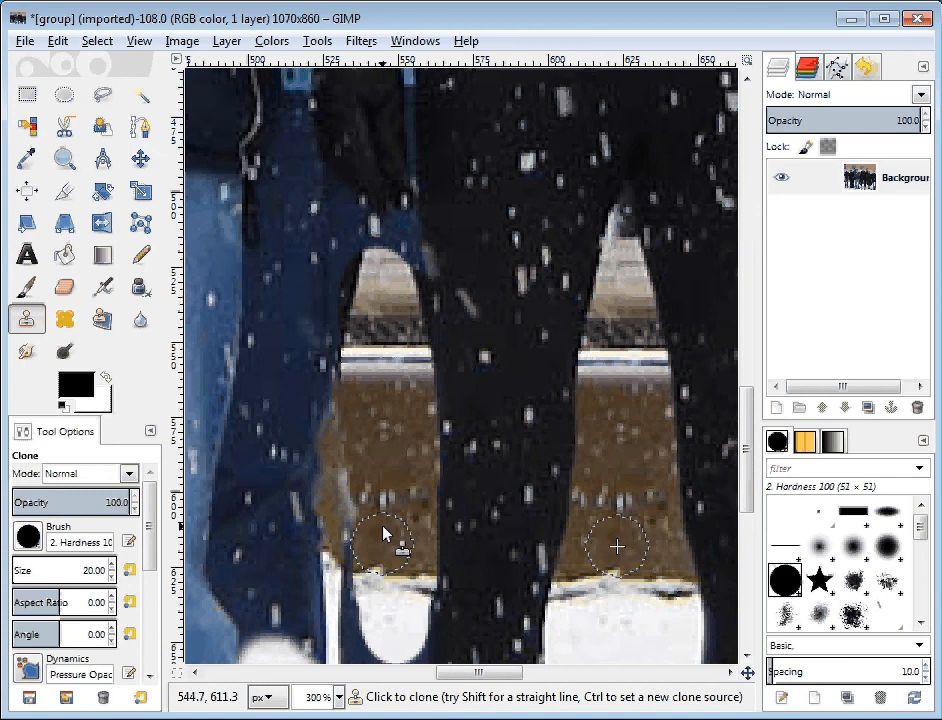
{"action": "left_click_drag", "start_coordinate": [383, 533], "coordinate": [355, 588]}
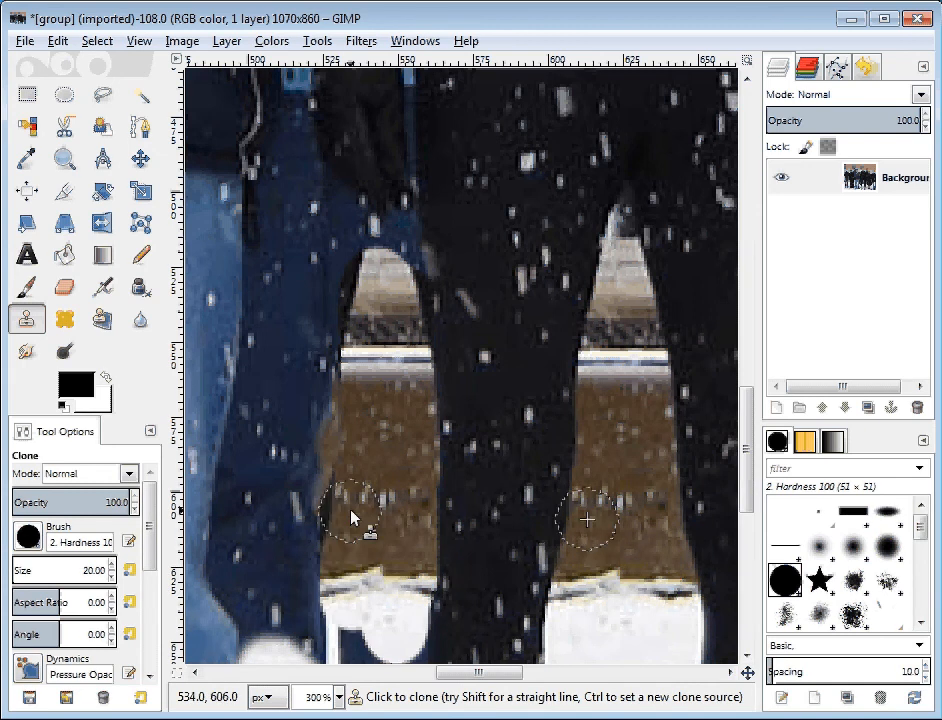
{"action": "left_click_drag", "start_coordinate": [351, 518], "coordinate": [366, 365]}
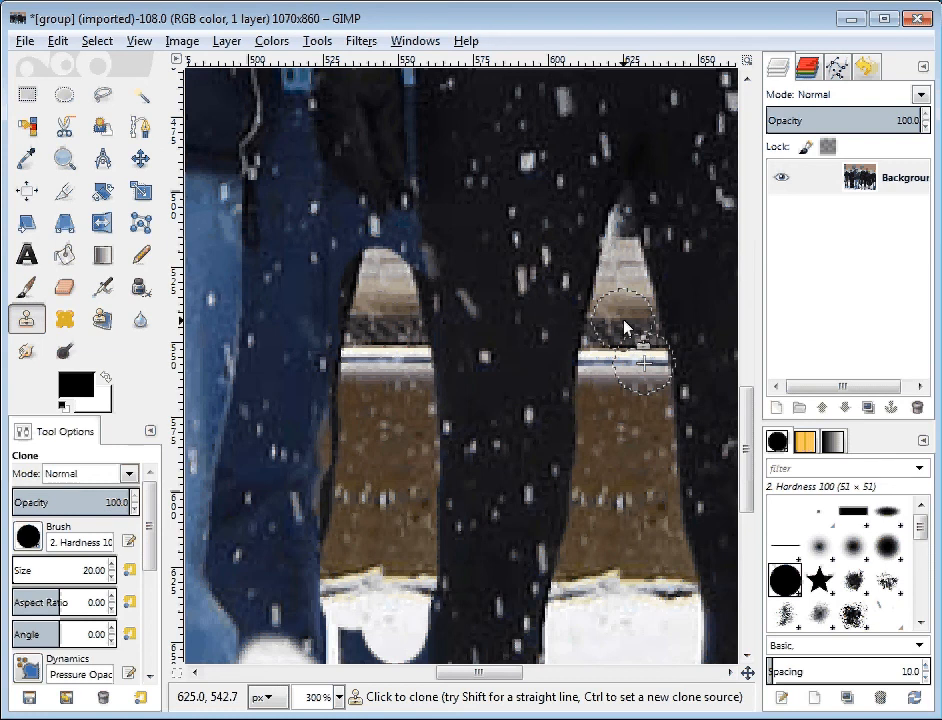
Move the clone source to the top of the wall's dark band between the black legs and set the brush size to 7
{"action": "left_click", "coordinate": [624, 322], "text": "ctrl"}
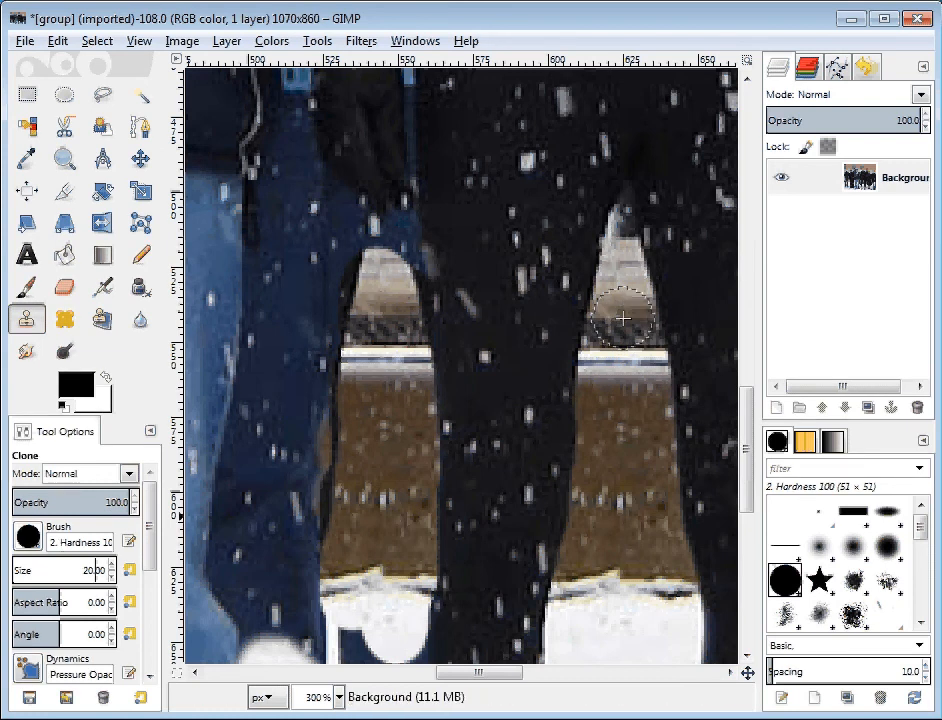
{"action": "double_click", "coordinate": [97, 570]}
{"action": "type", "text": "7"}
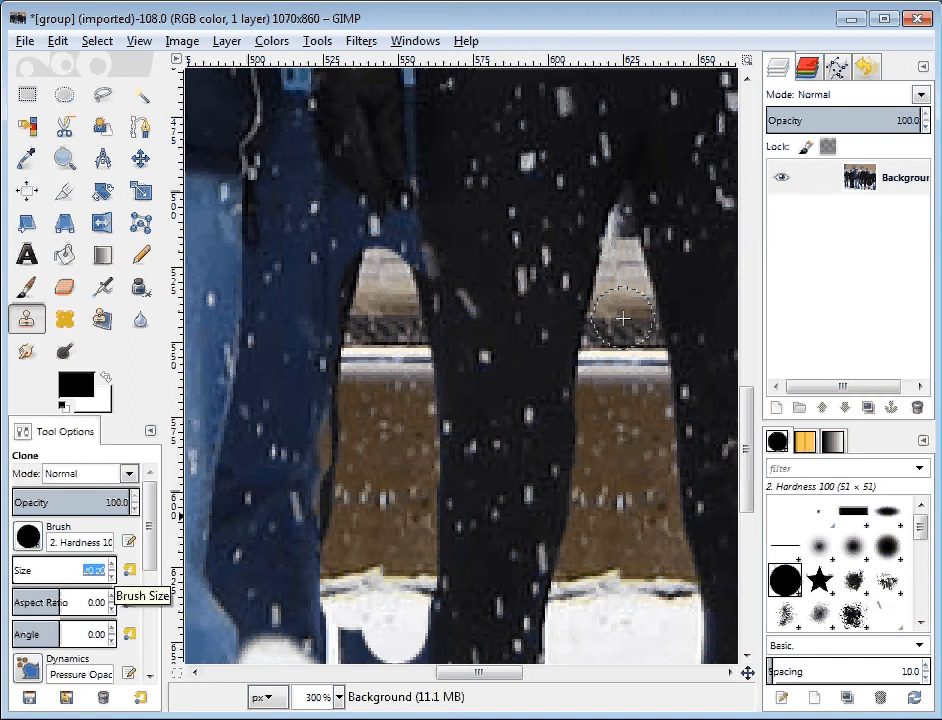
{"action": "key", "text": "Return"}
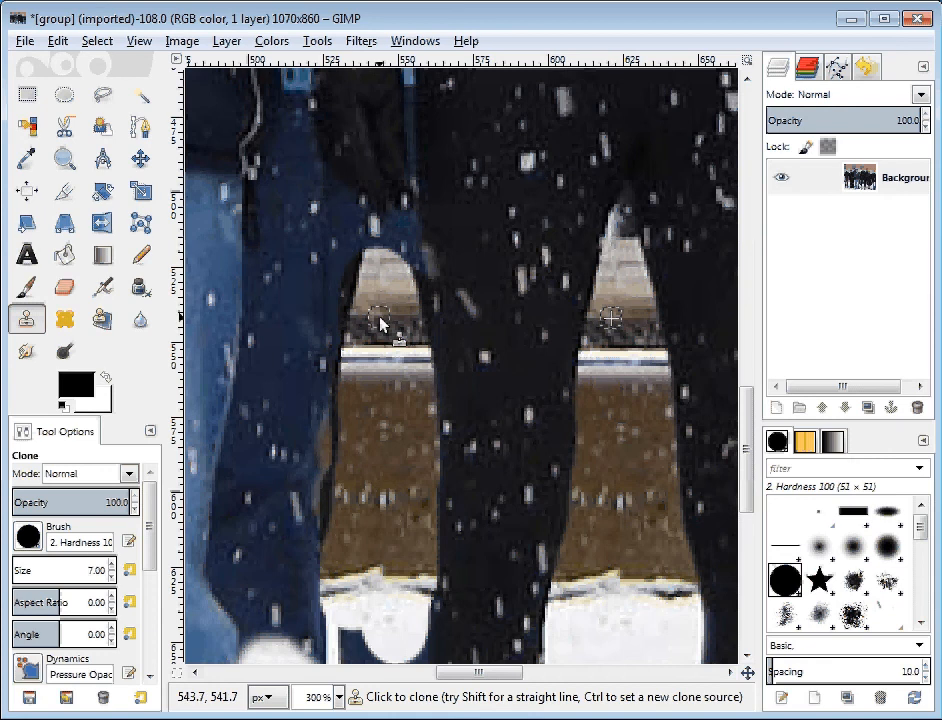
Clone the tan wall along the upper edge beside the black leg, undoing the mismatched patch
{"action": "mouse_move", "coordinate": [394, 318]}
{"action": "left_mouse_down"}
{"action": "mouse_move", "coordinate": [413, 315]}
{"action": "mouse_move", "coordinate": [414, 282]}
{"action": "mouse_move", "coordinate": [388, 327]}
{"action": "left_mouse_up"}
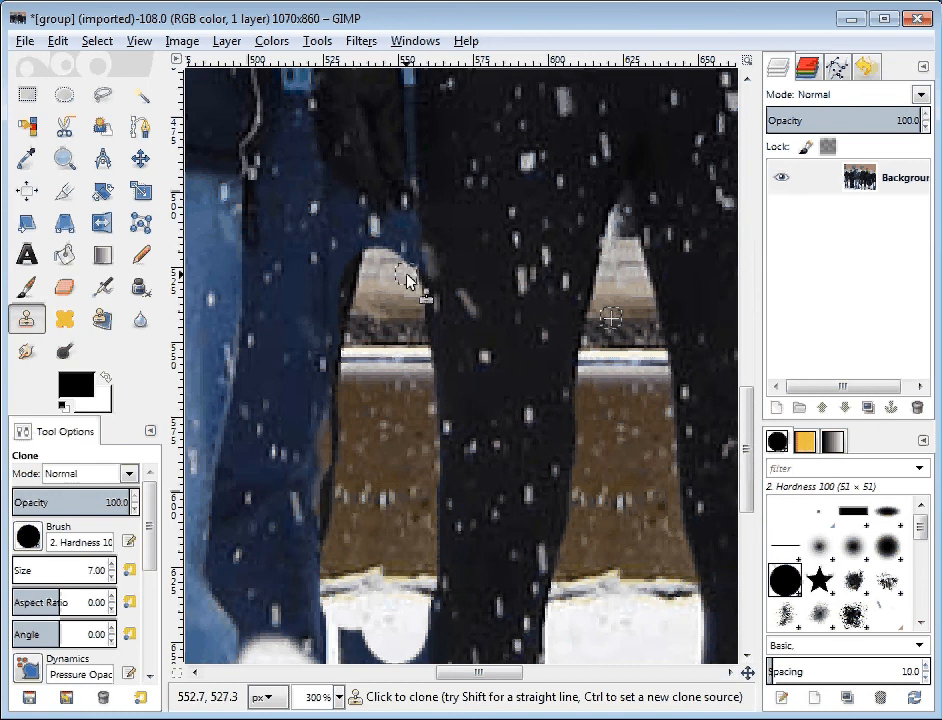
{"action": "left_click_drag", "start_coordinate": [407, 280], "coordinate": [411, 277]}
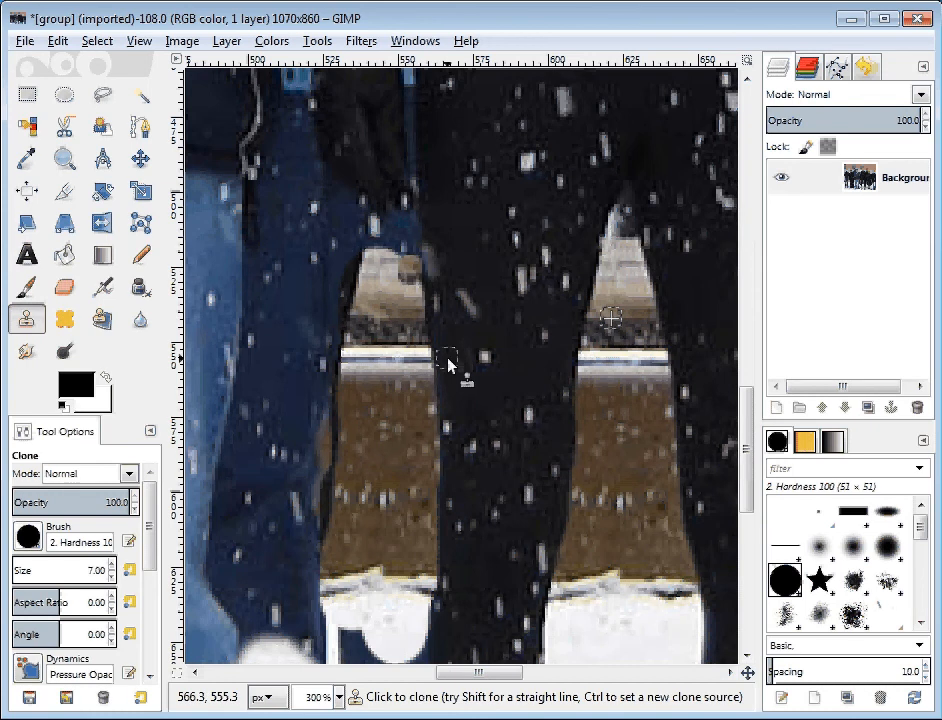
{"action": "key", "text": "ctrl+z"}
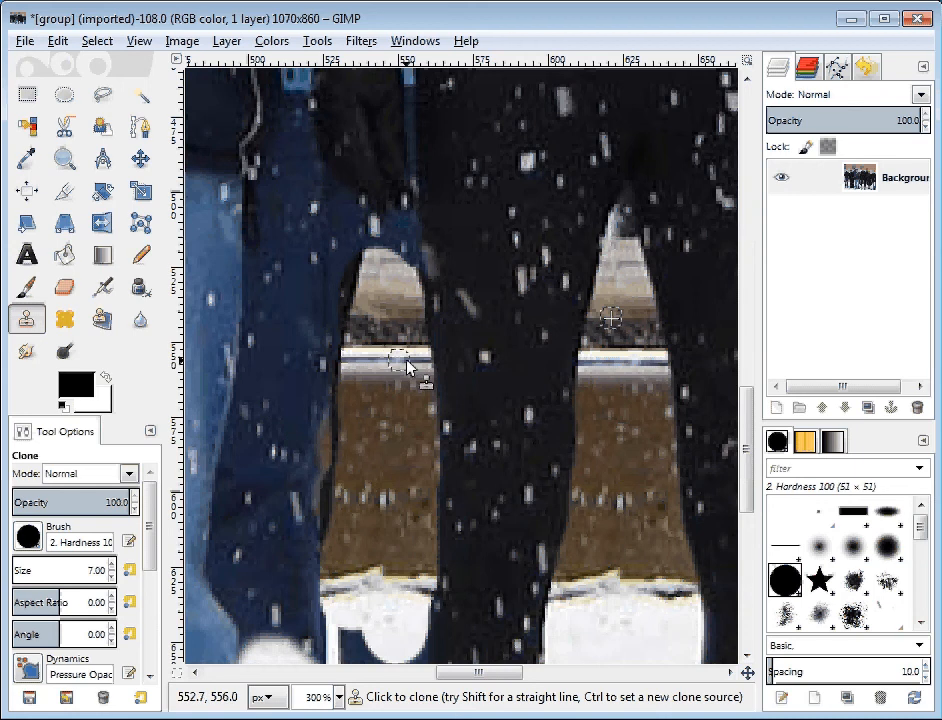
Sample the cloned white stripe near the black leg and clone the wall down to the snow over the remaining dark blue leg
{"action": "key", "text": "ctrl"}
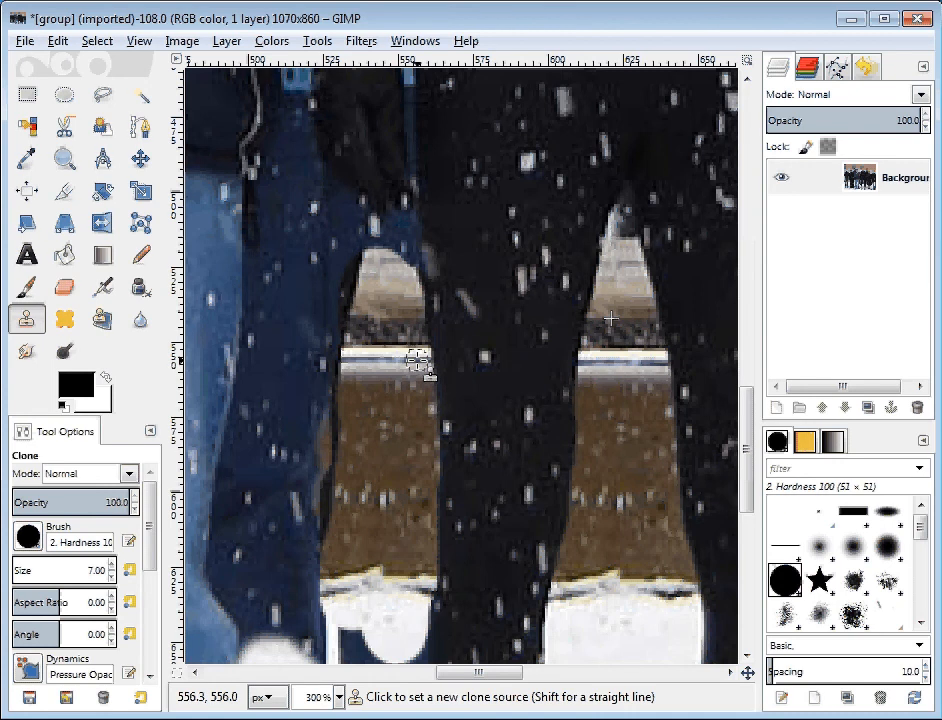
{"action": "left_click", "coordinate": [417, 360], "text": "ctrl"}
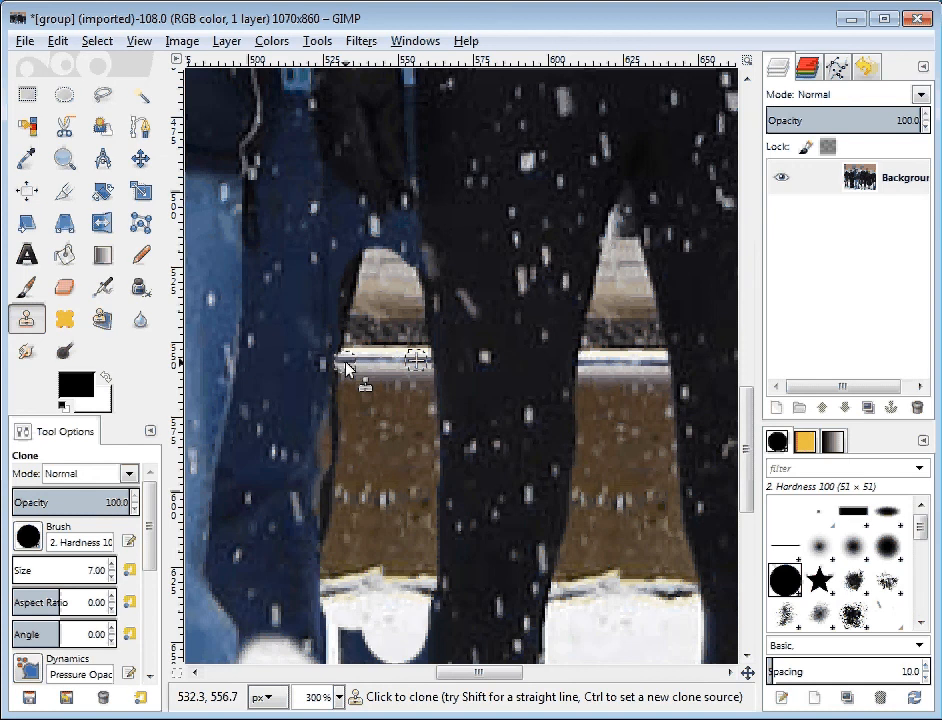
{"action": "mouse_move", "coordinate": [345, 368]}
{"action": "left_mouse_down"}
{"action": "mouse_move", "coordinate": [333, 368]}
{"action": "mouse_move", "coordinate": [332, 351]}
{"action": "mouse_move", "coordinate": [322, 362]}
{"action": "mouse_move", "coordinate": [331, 336]}
{"action": "mouse_move", "coordinate": [346, 332]}
{"action": "mouse_move", "coordinate": [341, 380]}
{"action": "mouse_move", "coordinate": [310, 386]}
{"action": "mouse_move", "coordinate": [289, 377]}
{"action": "mouse_move", "coordinate": [316, 362]}
{"action": "mouse_move", "coordinate": [305, 347]}
{"action": "mouse_move", "coordinate": [333, 331]}
{"action": "mouse_move", "coordinate": [325, 306]}
{"action": "mouse_move", "coordinate": [300, 341]}
{"action": "mouse_move", "coordinate": [330, 305]}
{"action": "mouse_move", "coordinate": [330, 279]}
{"action": "mouse_move", "coordinate": [311, 265]}
{"action": "mouse_move", "coordinate": [294, 294]}
{"action": "mouse_move", "coordinate": [295, 272]}
{"action": "mouse_move", "coordinate": [283, 408]}
{"action": "mouse_move", "coordinate": [338, 405]}
{"action": "mouse_move", "coordinate": [338, 479]}
{"action": "left_mouse_up"}
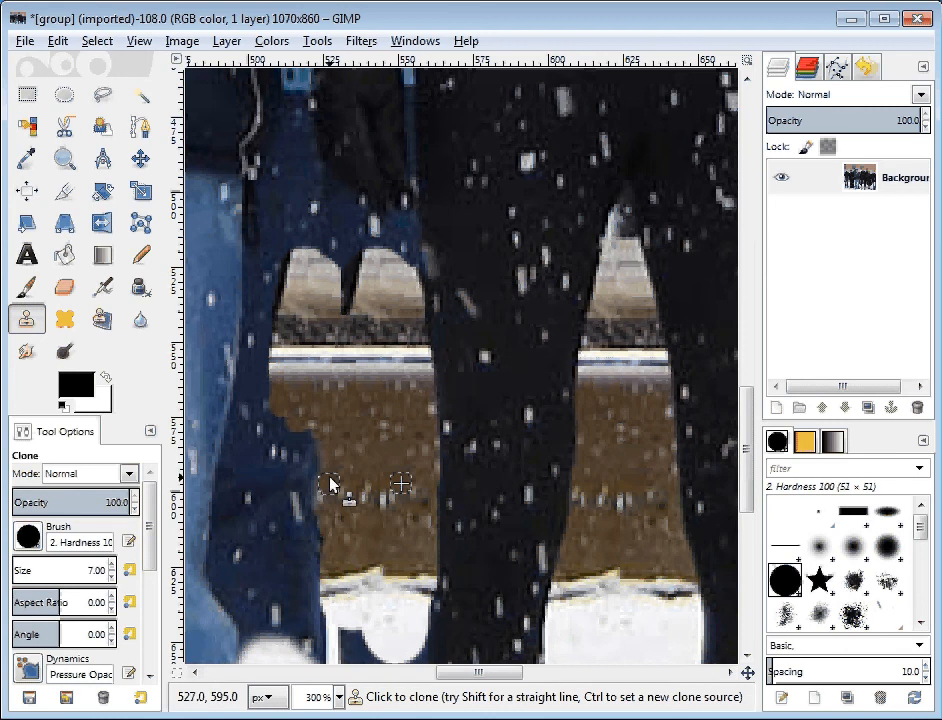
{"action": "mouse_move", "coordinate": [313, 468]}
{"action": "left_mouse_down"}
{"action": "mouse_move", "coordinate": [312, 500]}
{"action": "mouse_move", "coordinate": [303, 437]}
{"action": "mouse_move", "coordinate": [265, 443]}
{"action": "mouse_move", "coordinate": [272, 428]}
{"action": "left_mouse_up"}
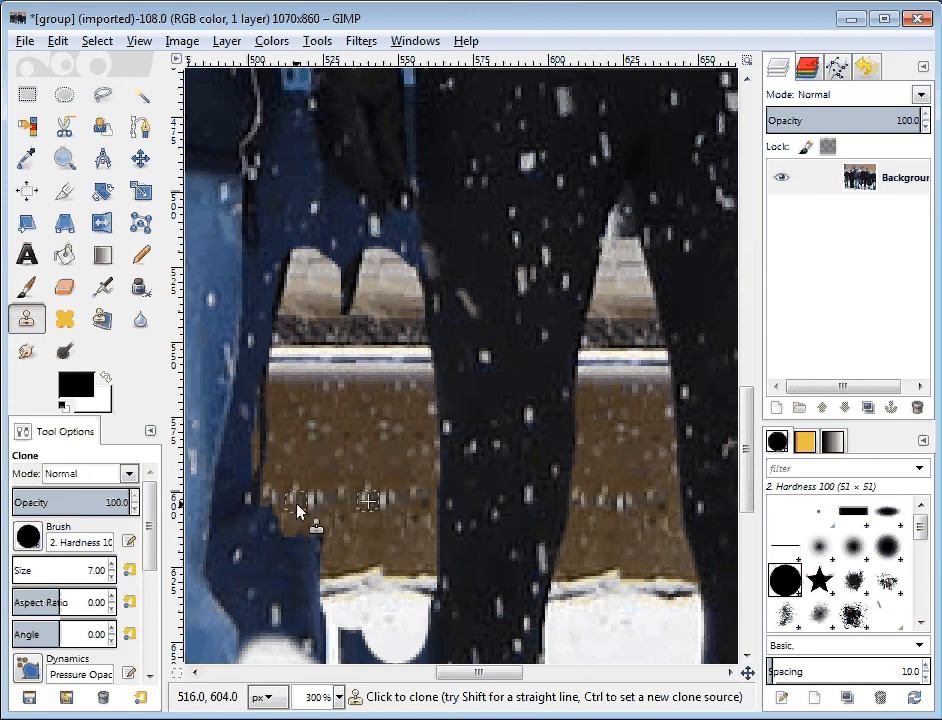
{"action": "mouse_move", "coordinate": [297, 509]}
{"action": "left_mouse_down"}
{"action": "mouse_move", "coordinate": [324, 557]}
{"action": "mouse_move", "coordinate": [313, 552]}
{"action": "mouse_move", "coordinate": [300, 598]}
{"action": "mouse_move", "coordinate": [278, 563]}
{"action": "mouse_move", "coordinate": [268, 594]}
{"action": "mouse_move", "coordinate": [252, 543]}
{"action": "mouse_move", "coordinate": [249, 573]}
{"action": "mouse_move", "coordinate": [292, 588]}
{"action": "mouse_move", "coordinate": [323, 579]}
{"action": "mouse_move", "coordinate": [316, 603]}
{"action": "left_mouse_up"}
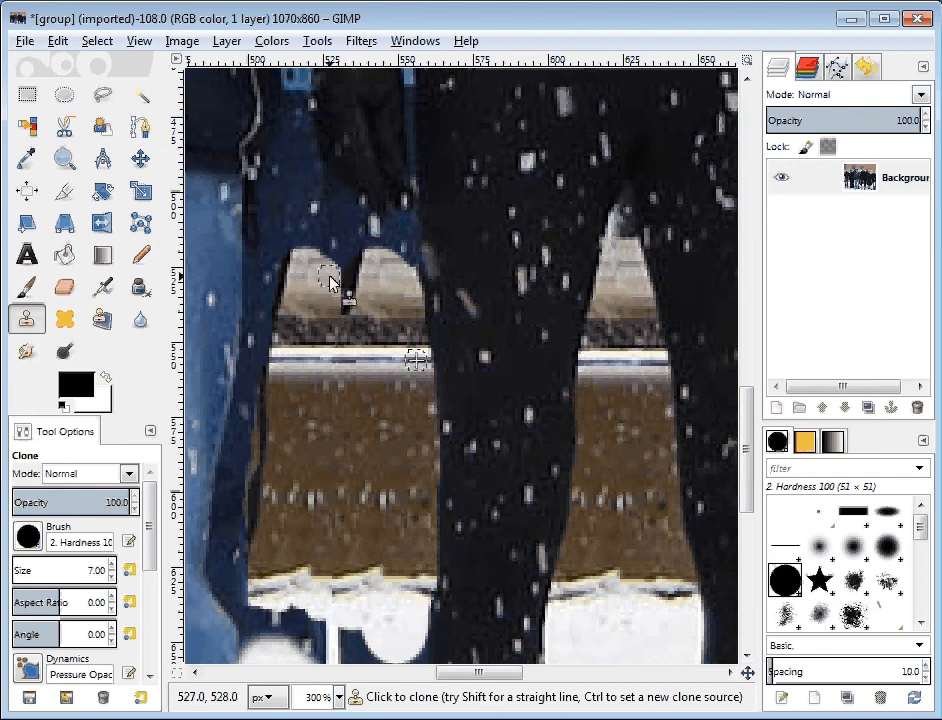
Sample the tan wall just above the dark band and clone it into the dark notch between the two cloned wall patches
{"action": "left_click", "coordinate": [300, 317], "text": "ctrl"}
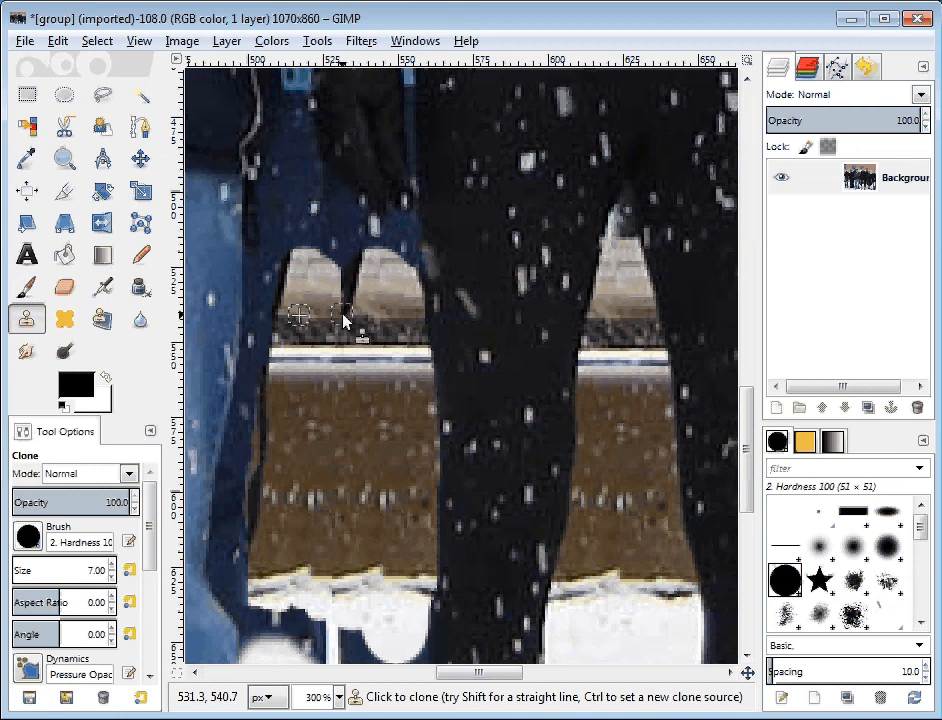
{"action": "mouse_move", "coordinate": [343, 322]}
{"action": "left_mouse_down"}
{"action": "mouse_move", "coordinate": [350, 284]}
{"action": "mouse_move", "coordinate": [342, 325]}
{"action": "left_mouse_up"}
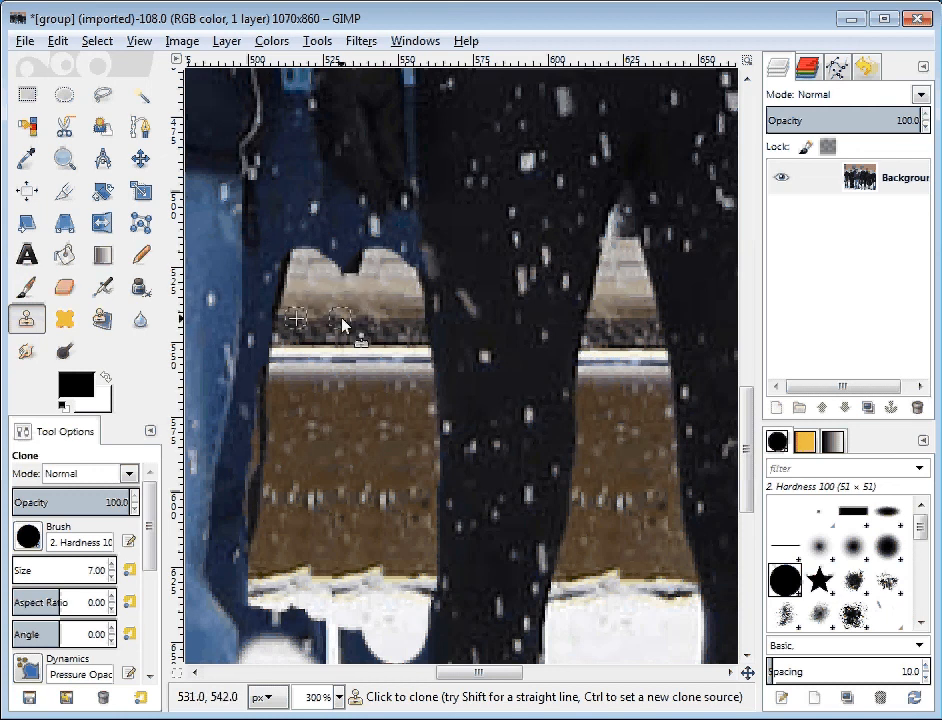
{"action": "left_click", "coordinate": [359, 270]}
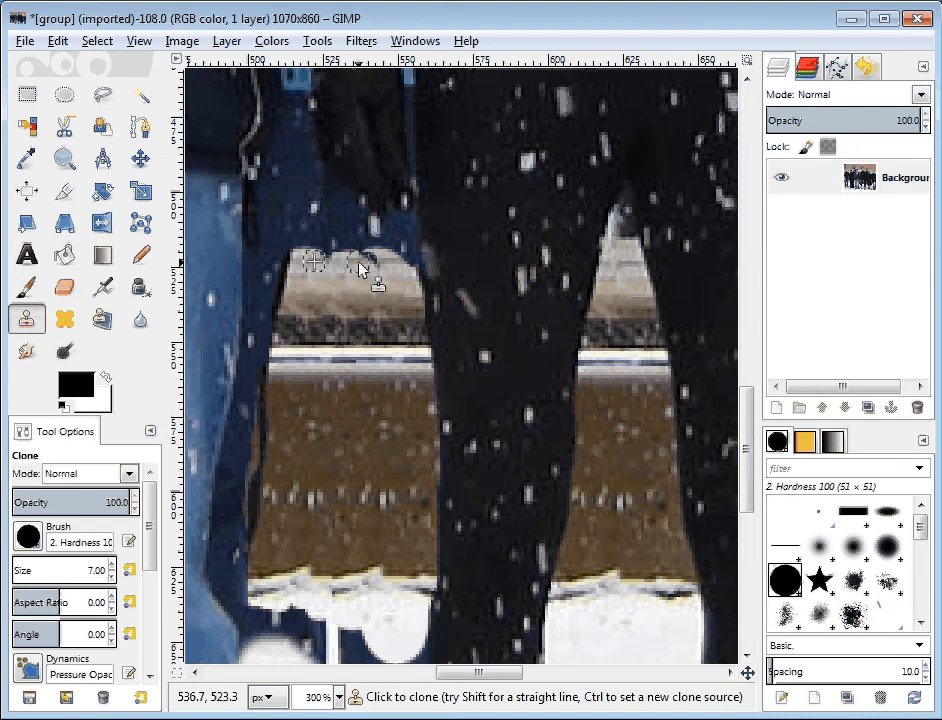
{"action": "key", "text": "ctrl+z"}
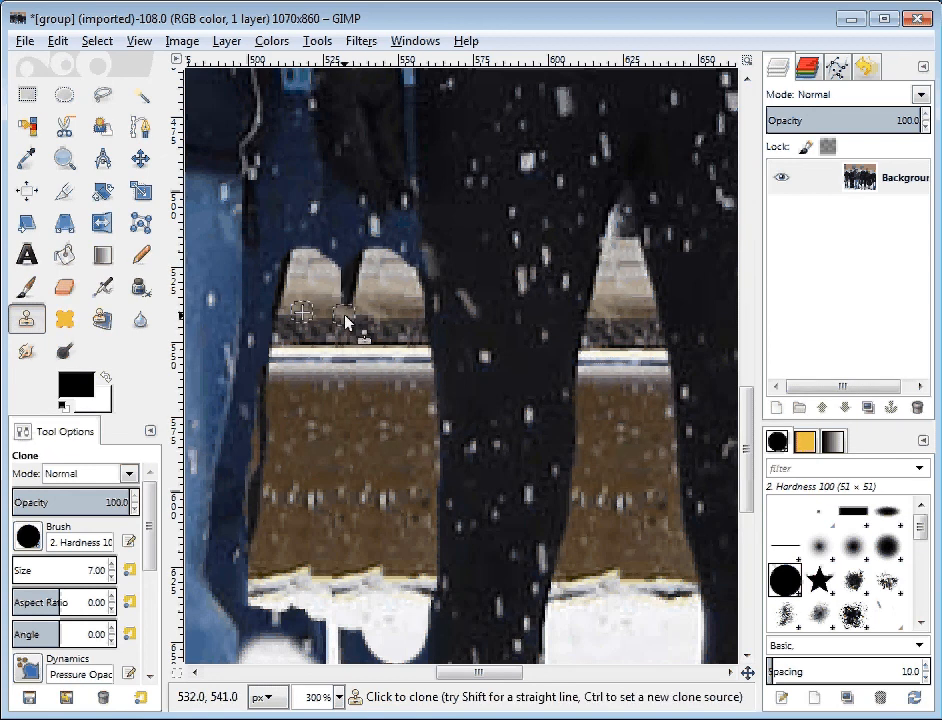
{"action": "mouse_move", "coordinate": [345, 322]}
{"action": "left_mouse_down"}
{"action": "mouse_move", "coordinate": [347, 270]}
{"action": "mouse_move", "coordinate": [369, 272]}
{"action": "mouse_move", "coordinate": [365, 284]}
{"action": "mouse_move", "coordinate": [357, 276]}
{"action": "left_mouse_up"}
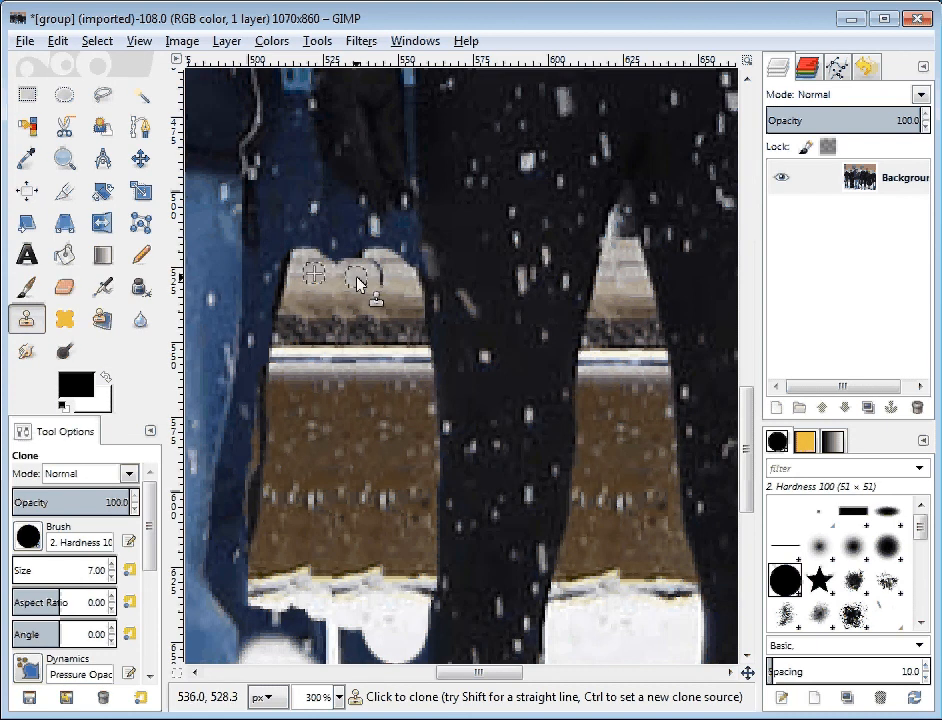
{"action": "key", "text": "ctrl+z"}
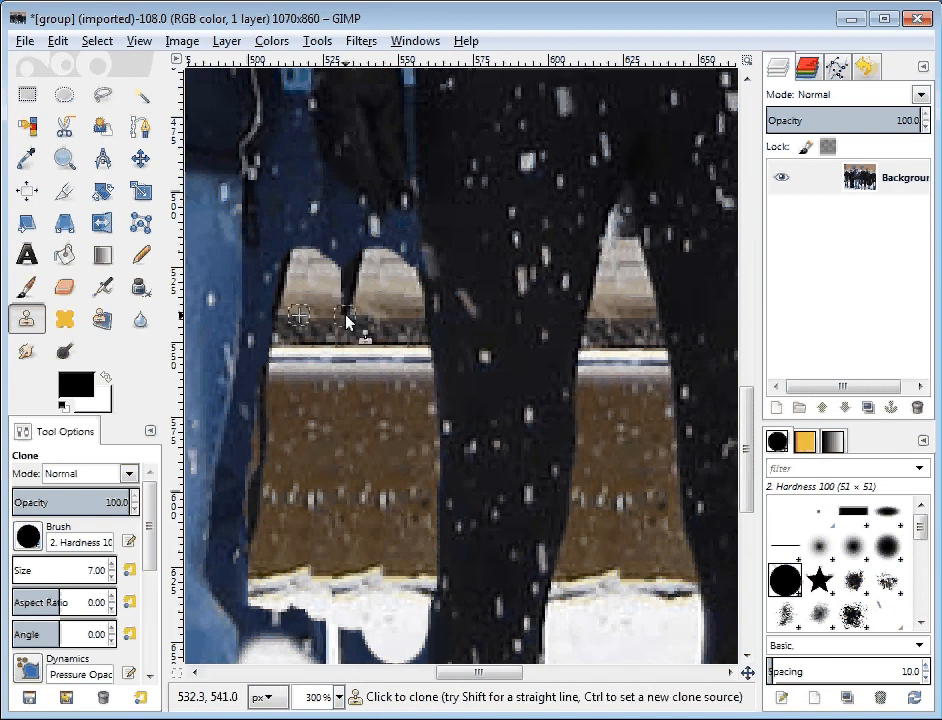
{"action": "mouse_move", "coordinate": [345, 324]}
{"action": "left_mouse_down"}
{"action": "mouse_move", "coordinate": [357, 283]}
{"action": "mouse_move", "coordinate": [341, 308]}
{"action": "mouse_move", "coordinate": [347, 319]}
{"action": "left_mouse_up"}
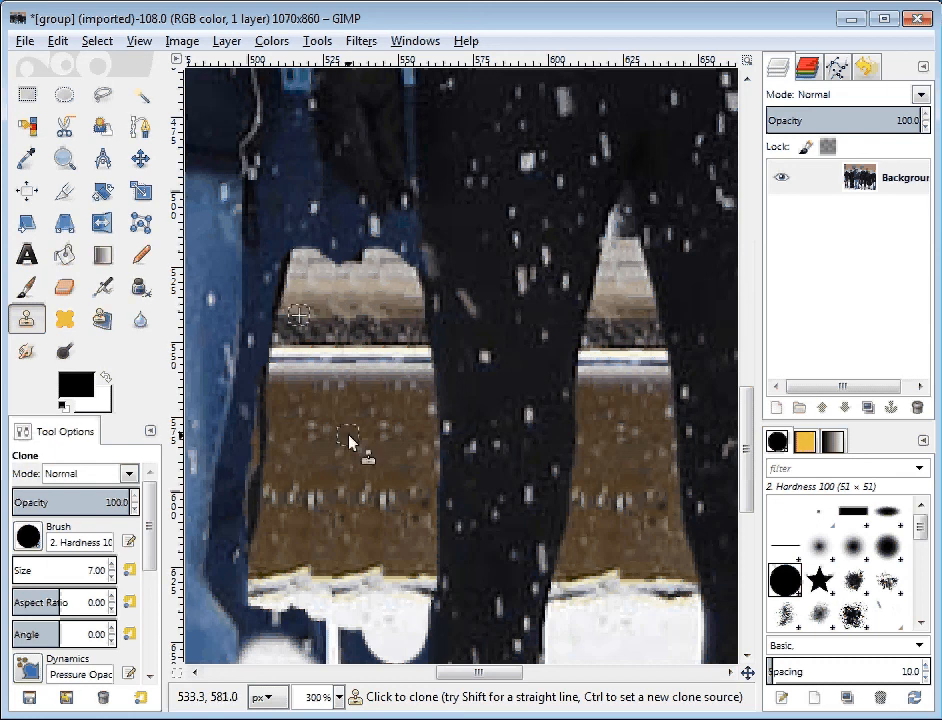
Sample the upper edge of the cloned tan wall and clone it into the remaining dark blue notch, undoing and redoing the mismatched dabs
{"action": "left_click", "coordinate": [308, 261], "text": "ctrl"}
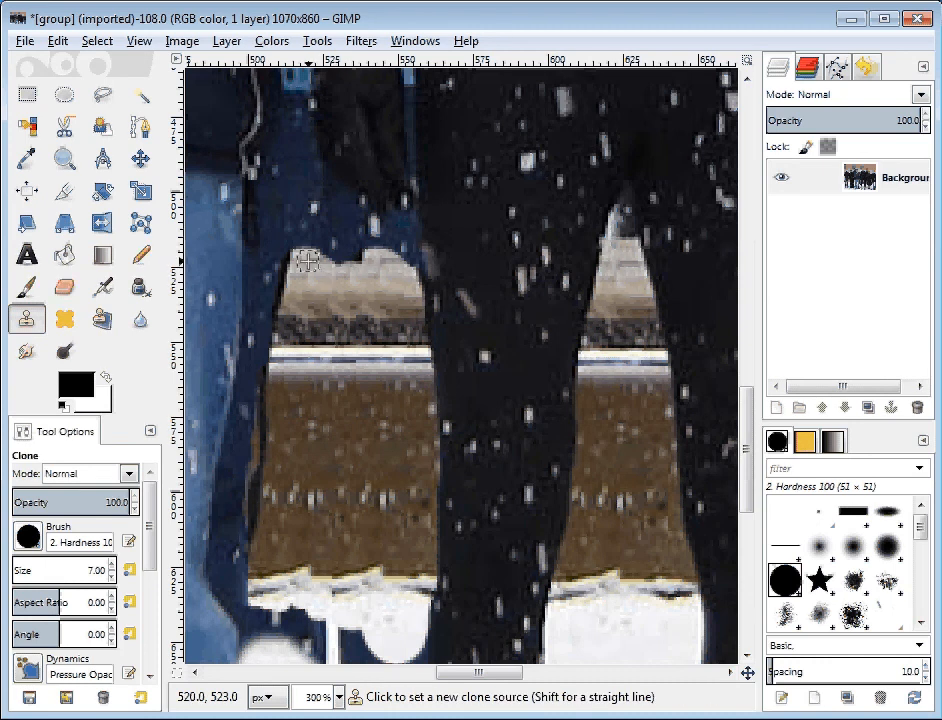
{"action": "left_click", "coordinate": [351, 262]}
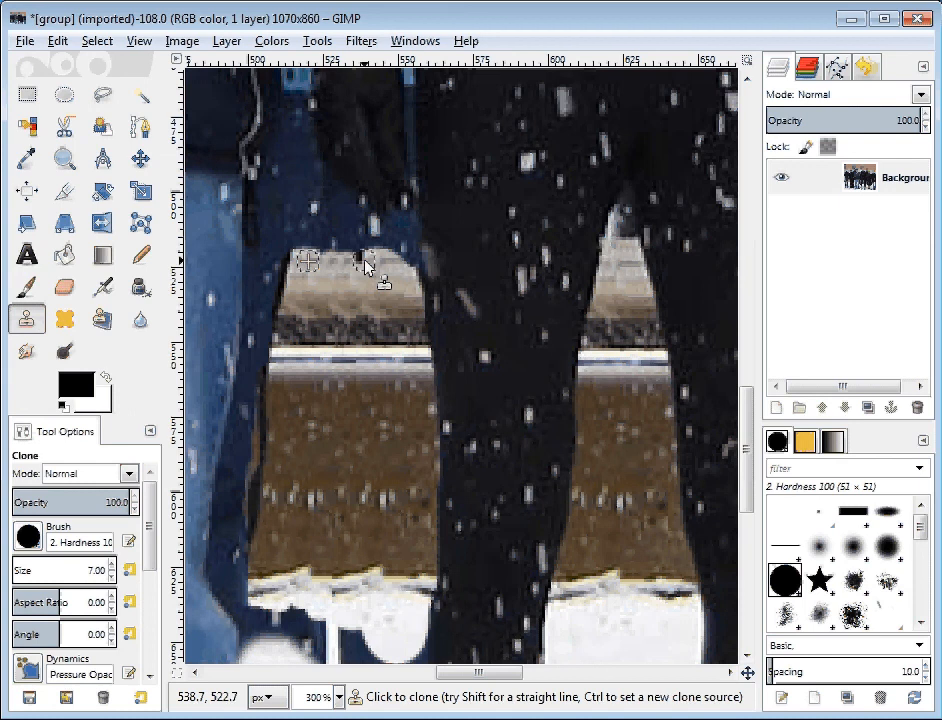
{"action": "left_click", "coordinate": [364, 262]}
{"action": "key", "text": "ctrl+z"}
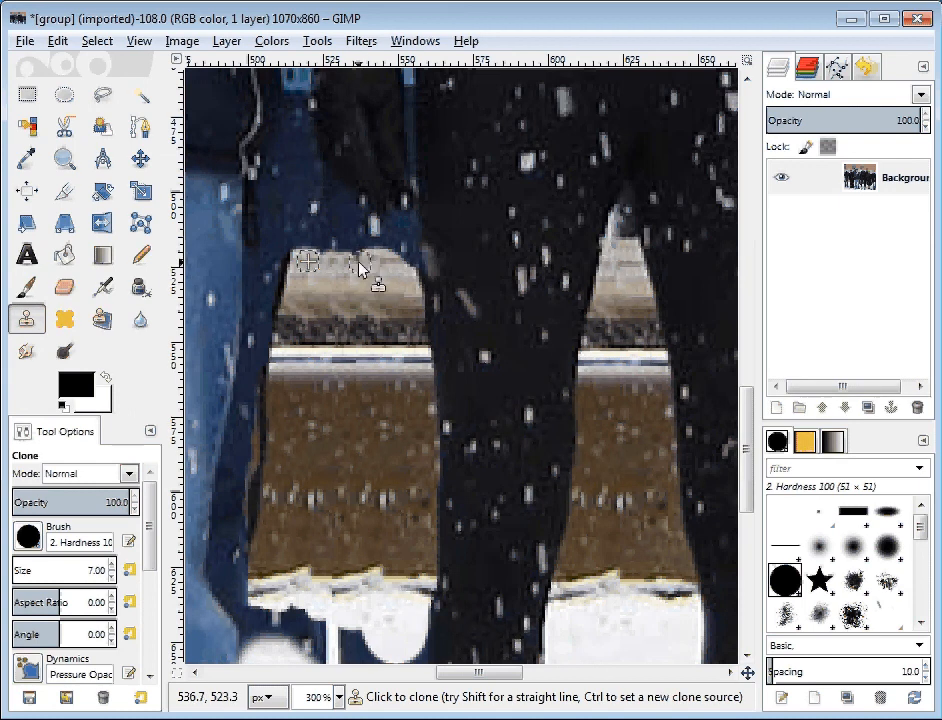
{"action": "left_click", "coordinate": [361, 266]}
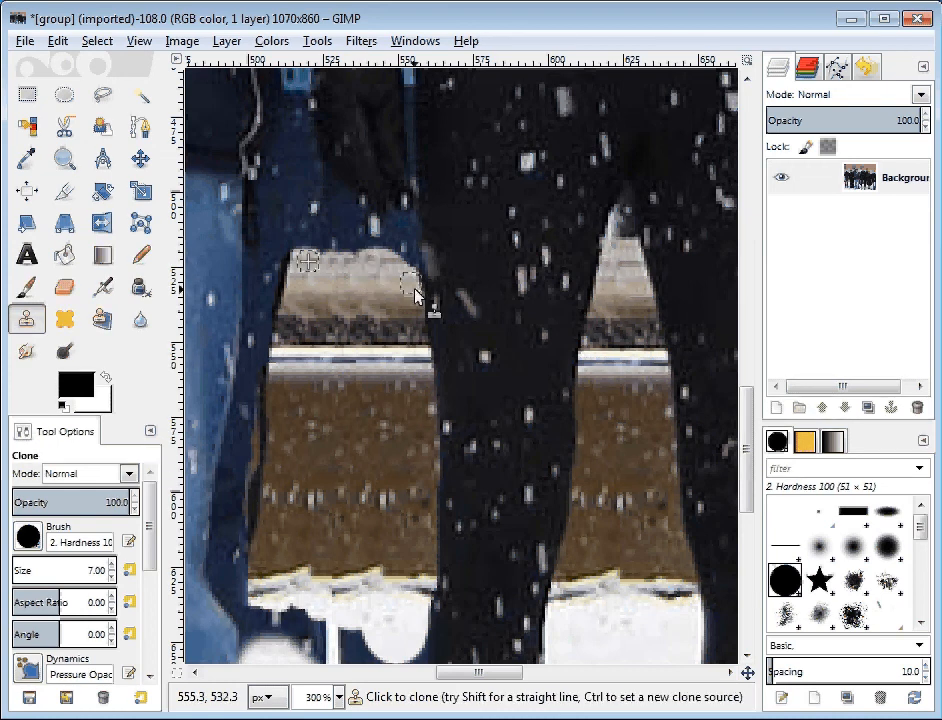
{"action": "key", "text": "ctrl+z"}
{"action": "left_click", "coordinate": [369, 272]}
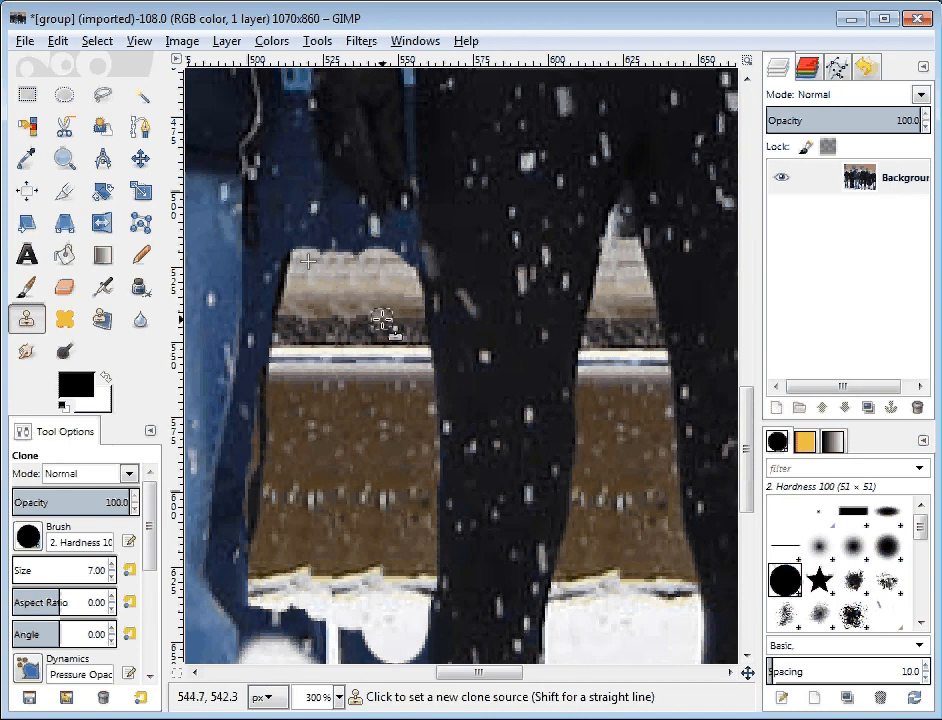
Sample the white stripe and clone the wall over the dark blue leg beside the jeans, from the tan band down to the snow
{"action": "left_click", "coordinate": [339, 360], "text": "ctrl"}
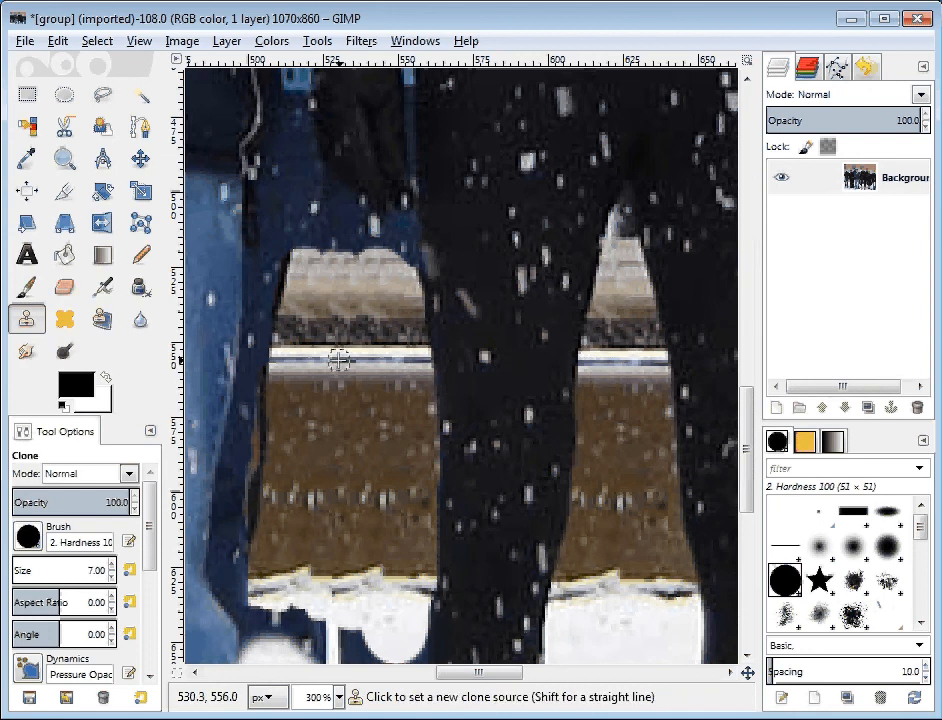
{"action": "left_click_drag", "start_coordinate": [260, 364], "coordinate": [250, 362]}
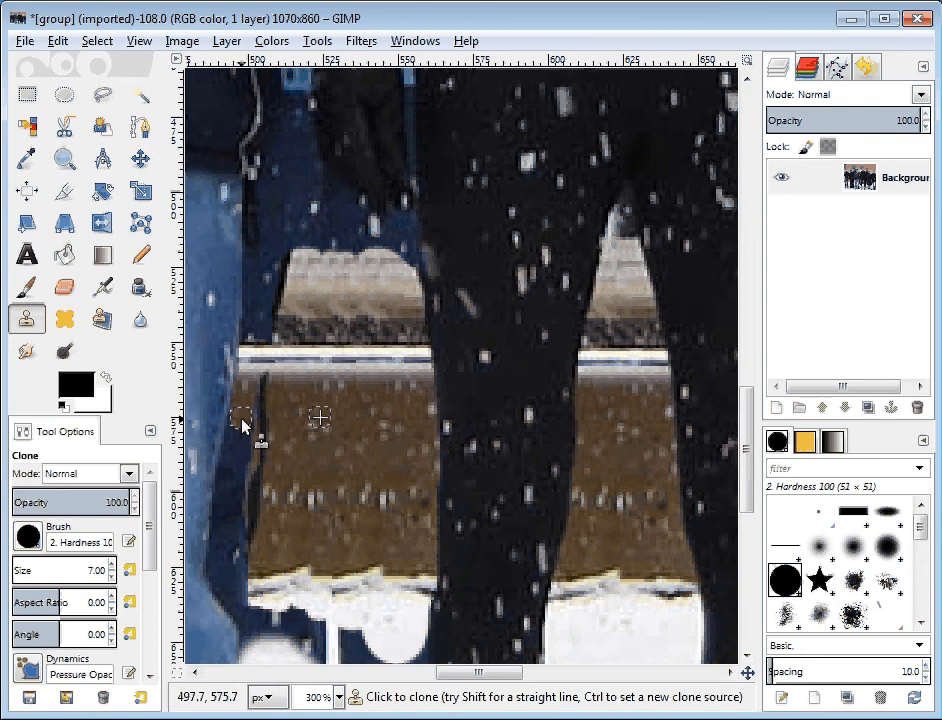
{"action": "mouse_move", "coordinate": [243, 424]}
{"action": "left_mouse_down"}
{"action": "mouse_move", "coordinate": [257, 509]}
{"action": "mouse_move", "coordinate": [233, 457]}
{"action": "mouse_move", "coordinate": [218, 565]}
{"action": "mouse_move", "coordinate": [241, 613]}
{"action": "mouse_move", "coordinate": [265, 577]}
{"action": "left_mouse_up"}
{"action": "key", "text": "ctrl+z"}
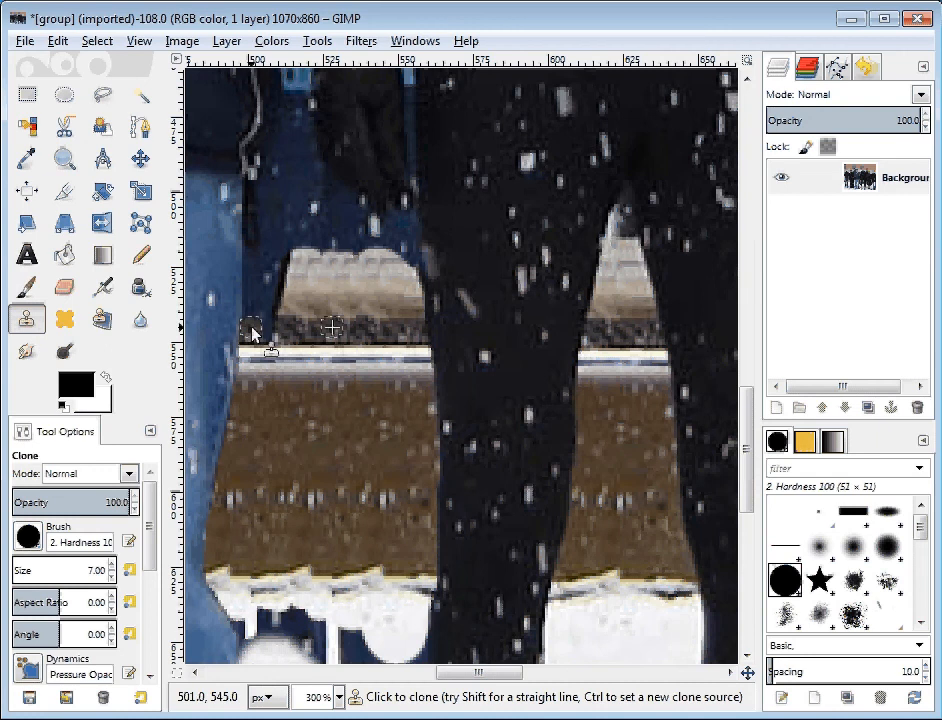
{"action": "mouse_move", "coordinate": [253, 333]}
{"action": "left_mouse_down"}
{"action": "mouse_move", "coordinate": [254, 240]}
{"action": "mouse_move", "coordinate": [285, 255]}
{"action": "mouse_move", "coordinate": [283, 238]}
{"action": "mouse_move", "coordinate": [268, 281]}
{"action": "left_mouse_up"}
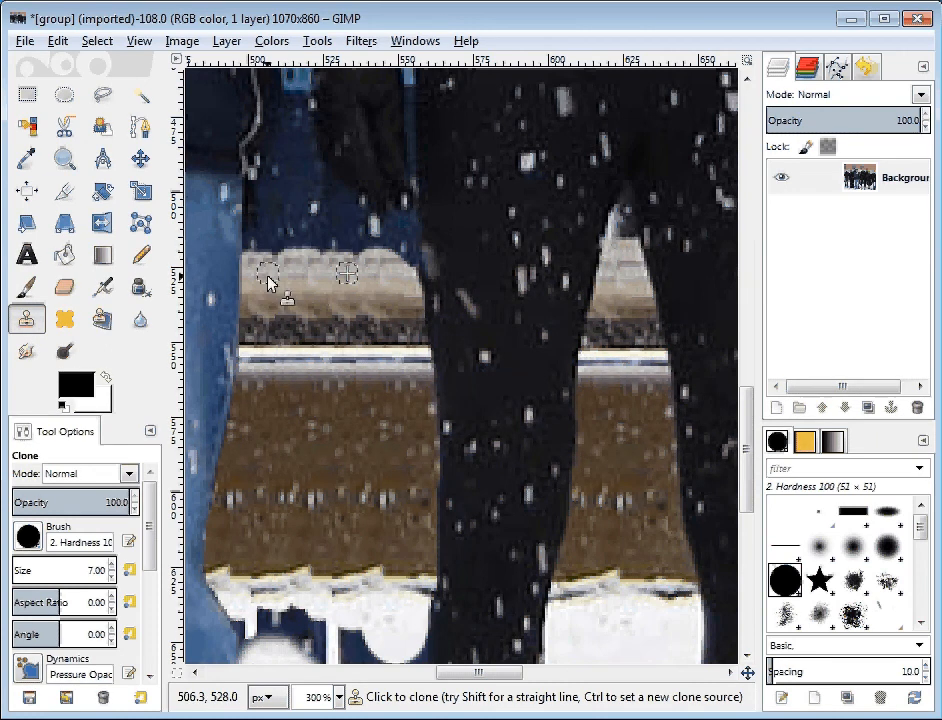
{"action": "left_click", "coordinate": [338, 360], "text": "ctrl"}
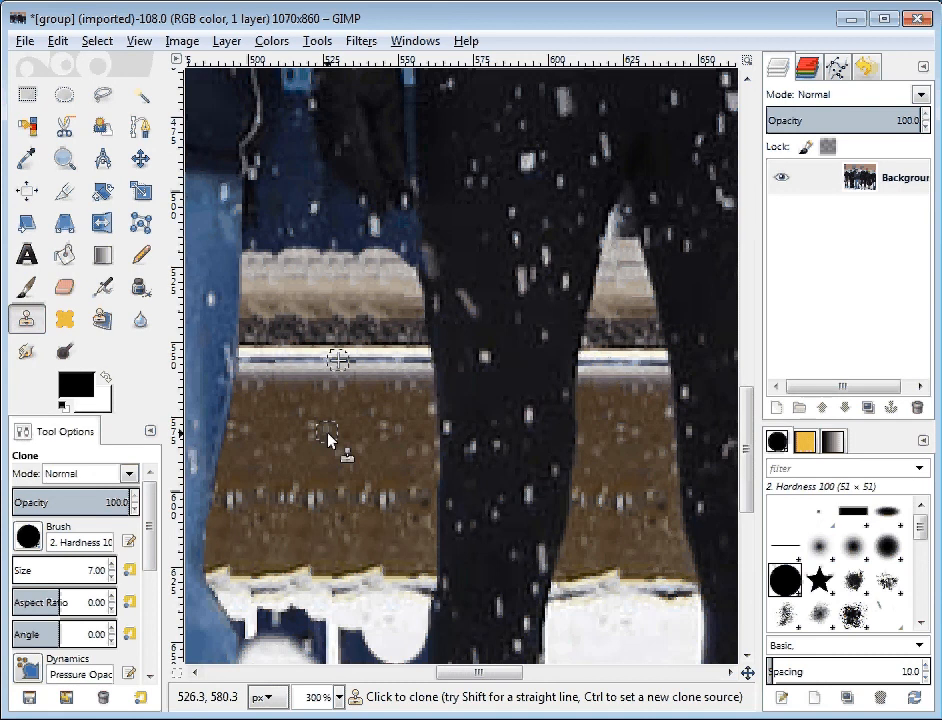
Examine the cloned wall and leftover dark blue snow patch at 100%, and the blue gaps around the black glove at 300%
{"action": "key", "text": "minus"}
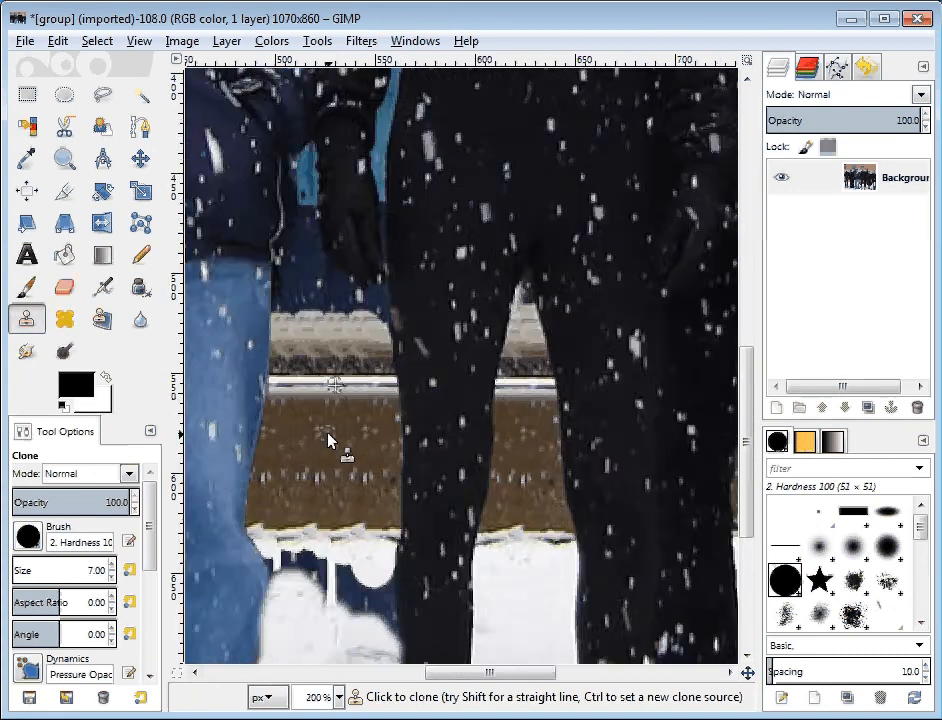
{"action": "key", "text": "minus"}
{"action": "key", "text": "minus"}
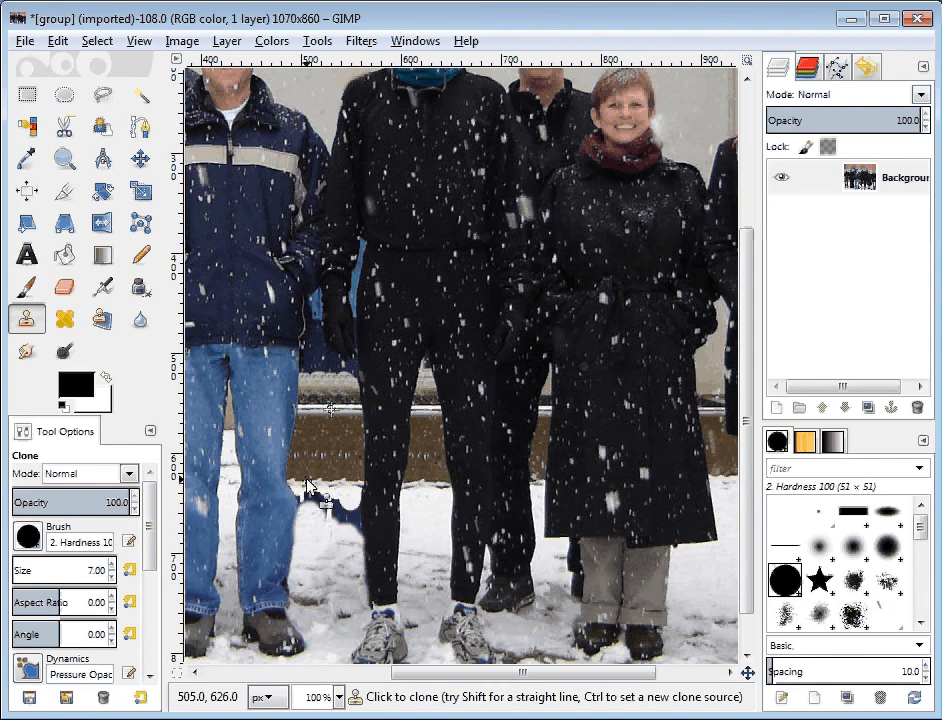
{"action": "left_click_drag", "start_coordinate": [307, 486], "coordinate": [378, 507]}
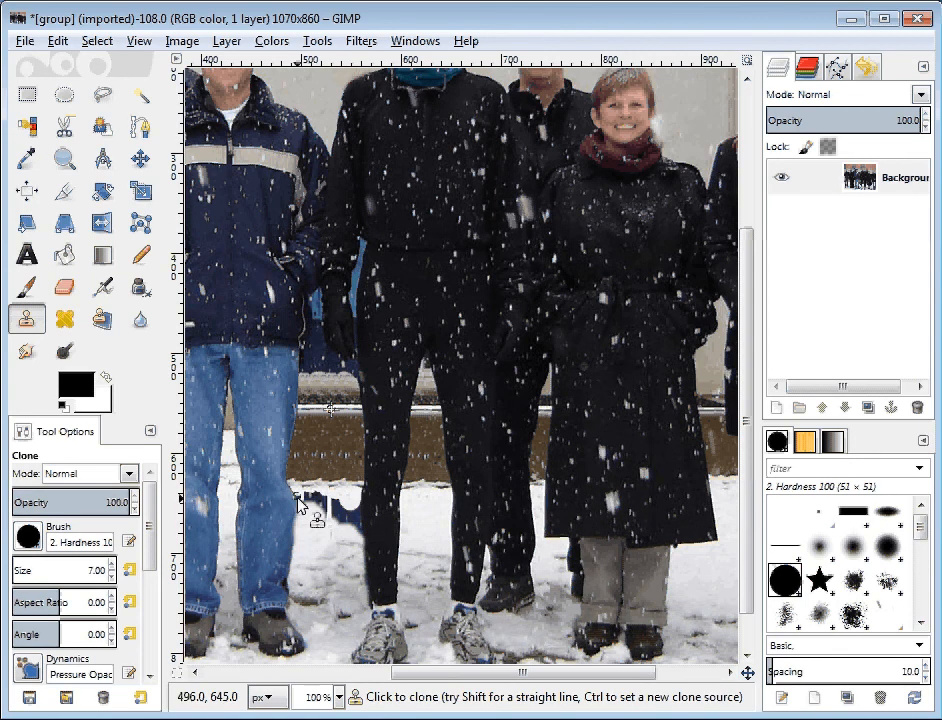
{"action": "mouse_move", "coordinate": [299, 505]}
{"action": "left_mouse_down"}
{"action": "mouse_move", "coordinate": [320, 513]}
{"action": "mouse_move", "coordinate": [337, 495]}
{"action": "left_mouse_up"}
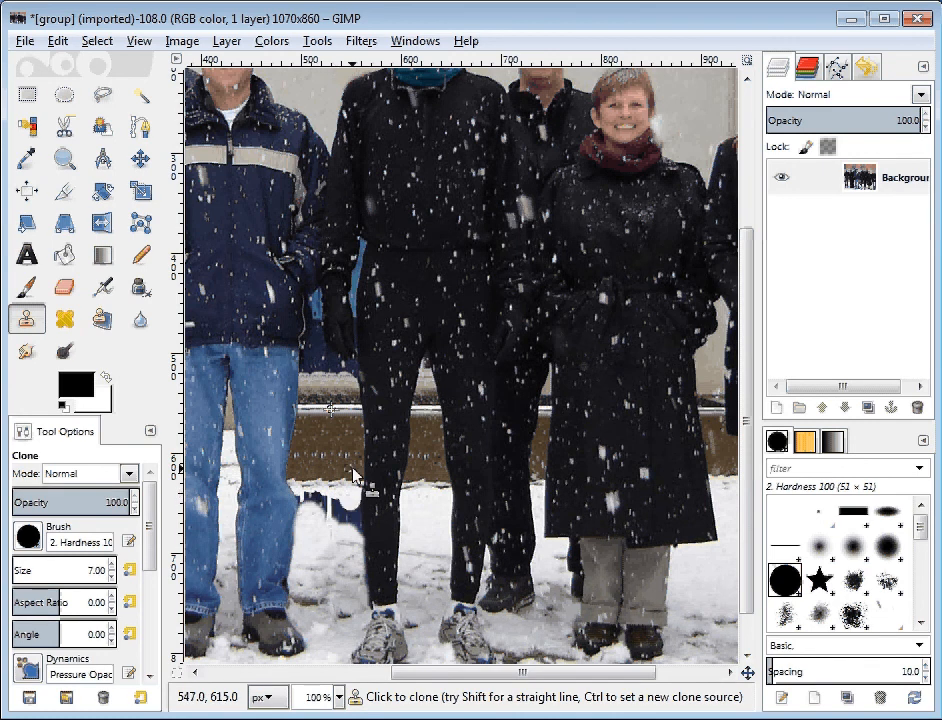
{"action": "scroll", "coordinate": [333, 358], "scroll_direction": "down", "scroll_amount": 2}
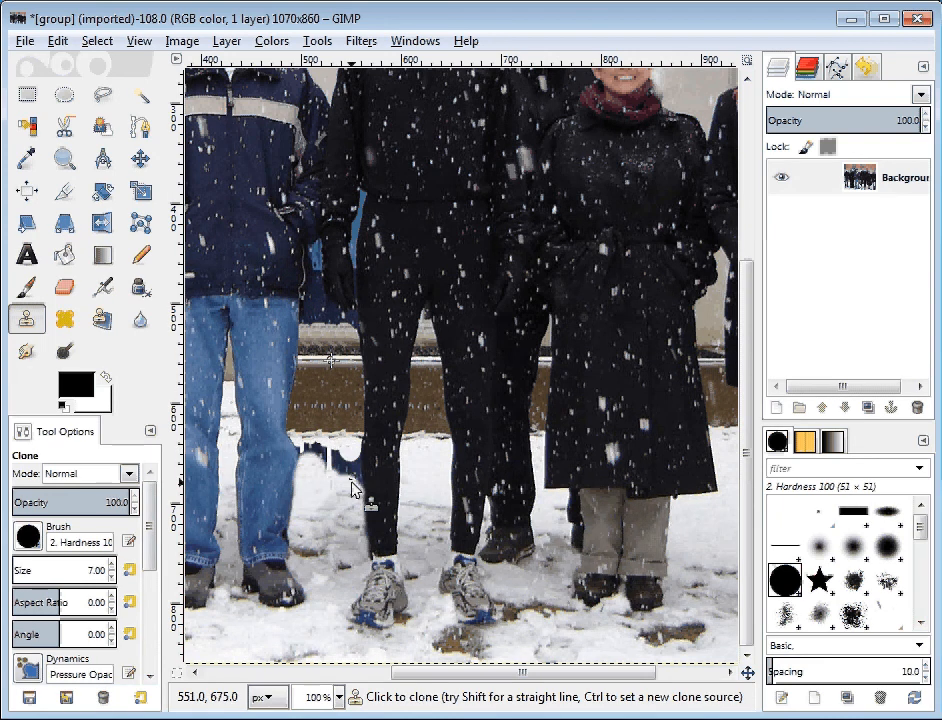
{"action": "scroll", "coordinate": [335, 370], "scroll_direction": "up", "scroll_amount": 3}
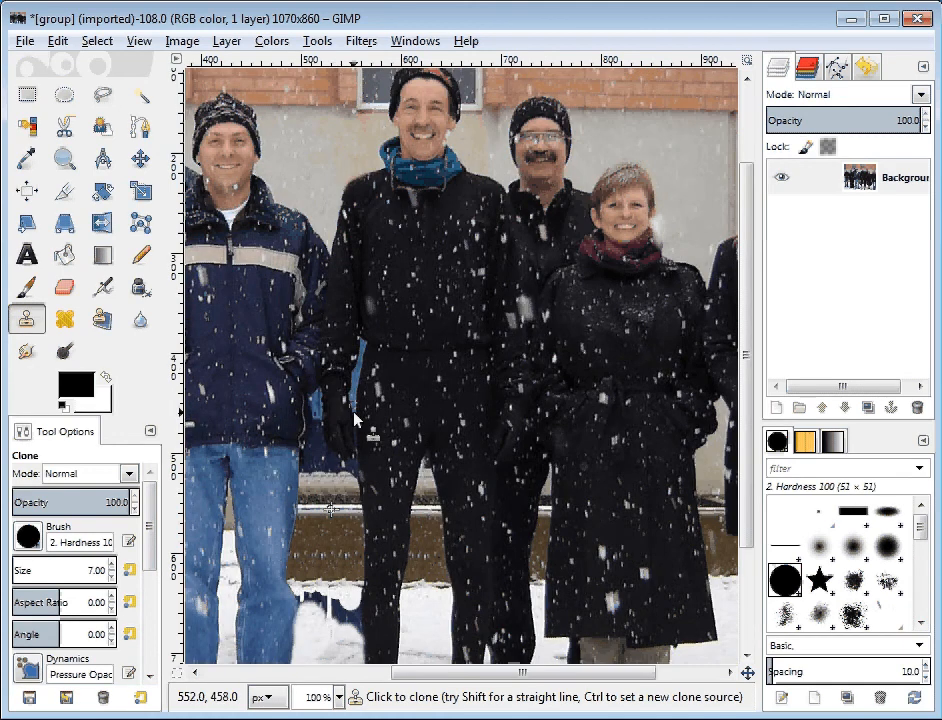
{"action": "key", "text": "plus"}
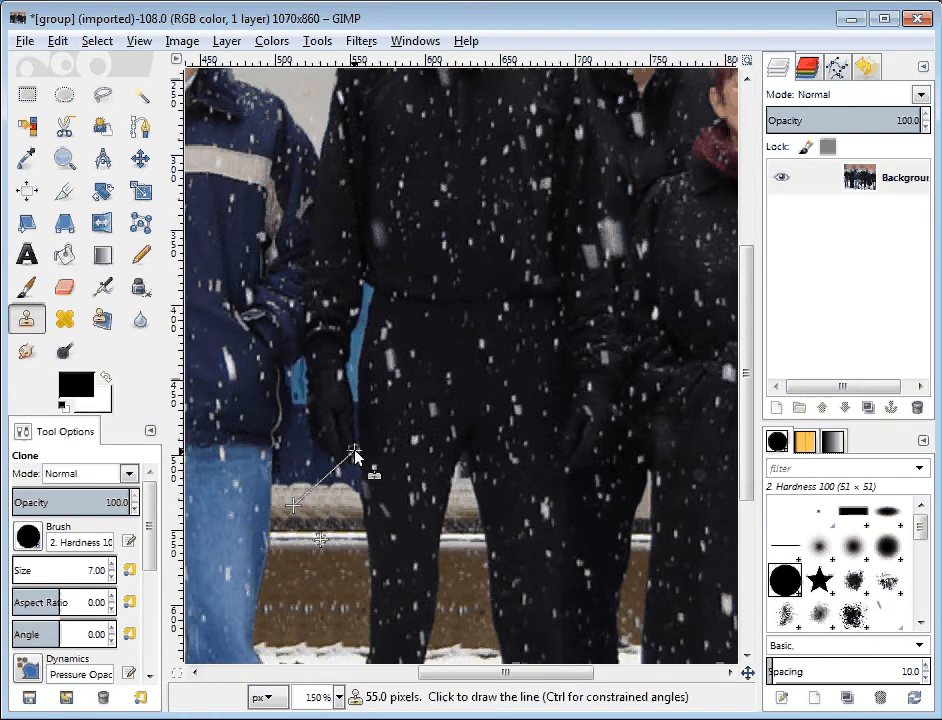
{"action": "key", "text": "plus"}
{"action": "key", "text": "plus"}
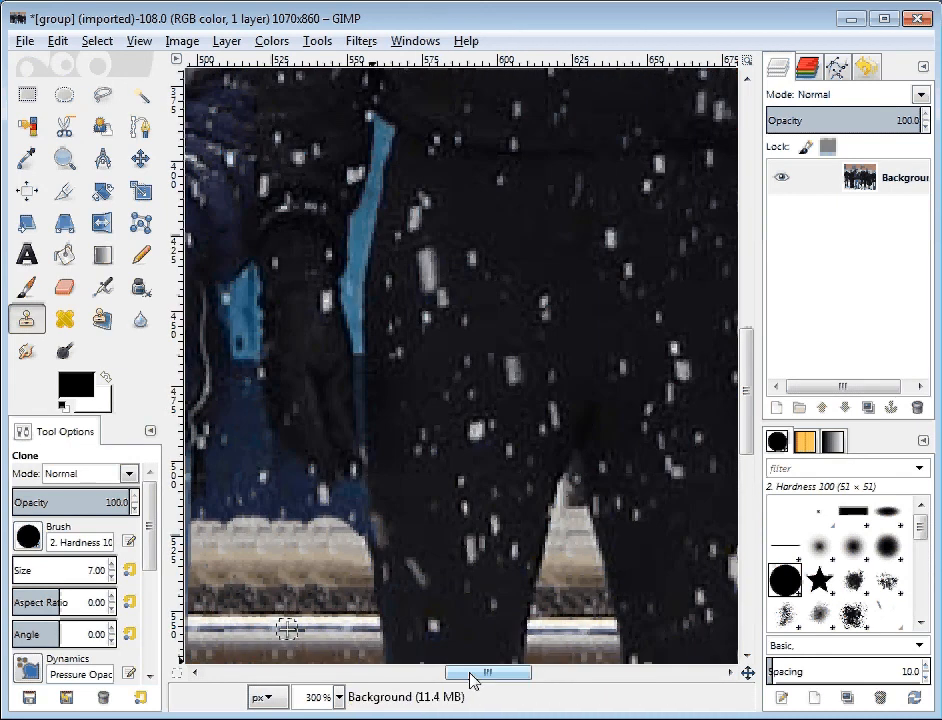
{"action": "left_click_drag", "start_coordinate": [472, 680], "coordinate": [441, 680]}
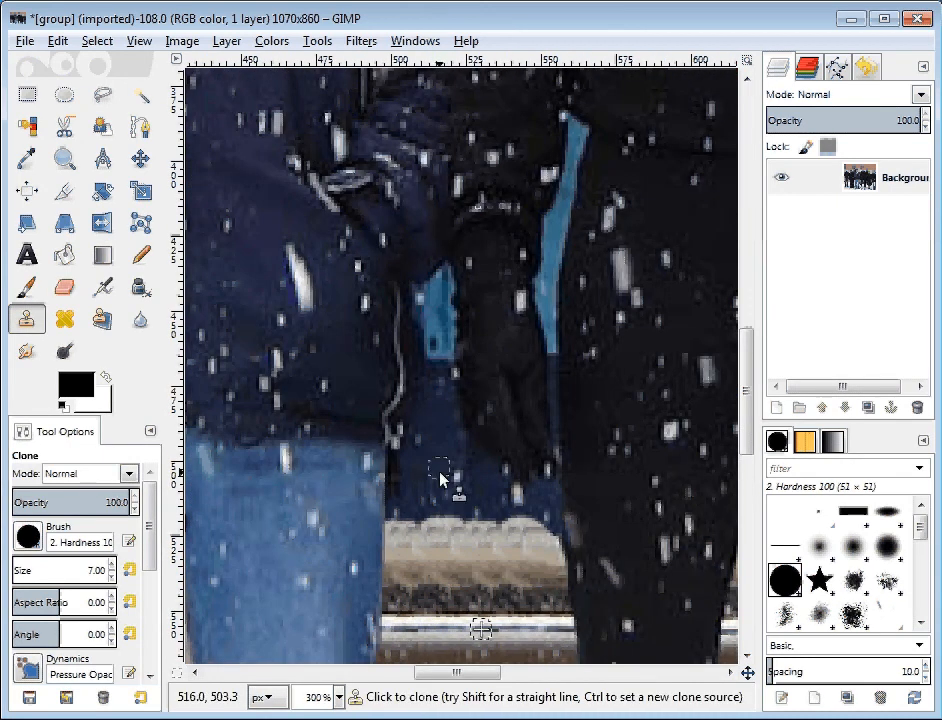